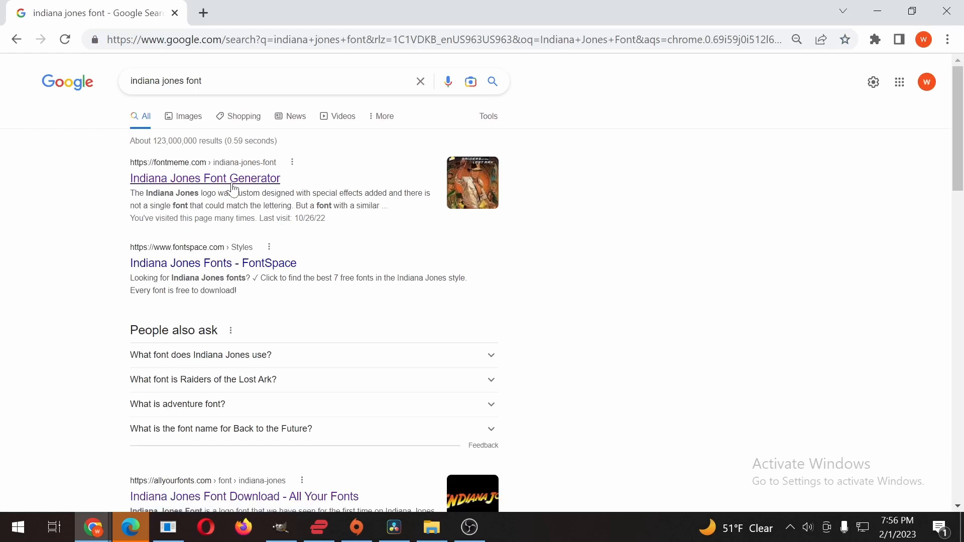
Open the Indiana Jones Font Generator and generate the text "Indiana Jones" at font size 300
click(232, 179)
scroll(3, 117, down, 7)
scroll(3, 116, down, 18)
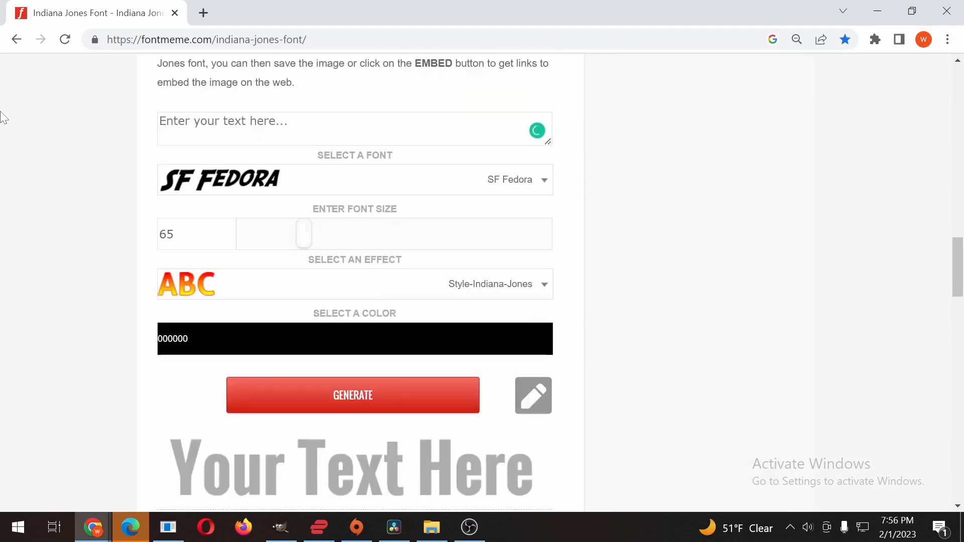
click(201, 120)
text(Indiana )
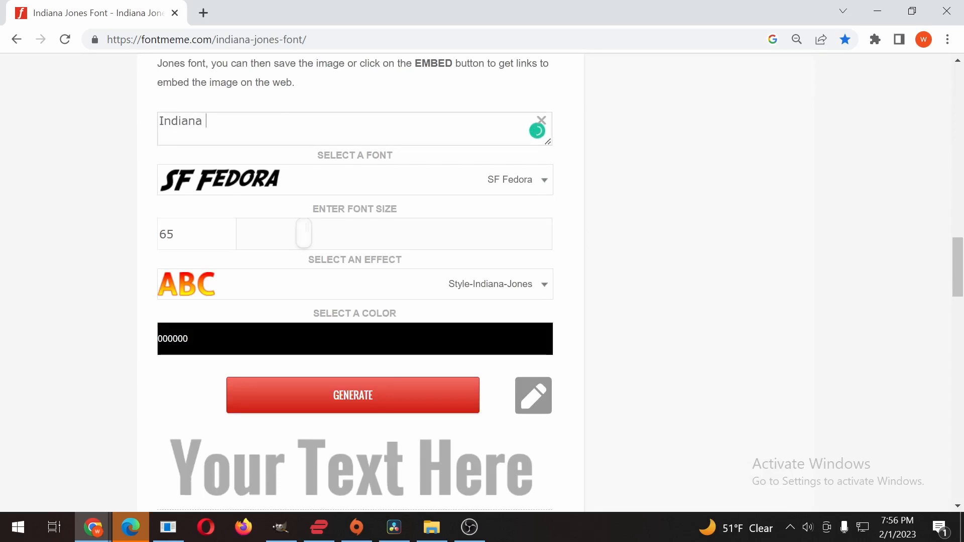
text(Jones)
drag(316, 235, 688, 241)
click(351, 397)
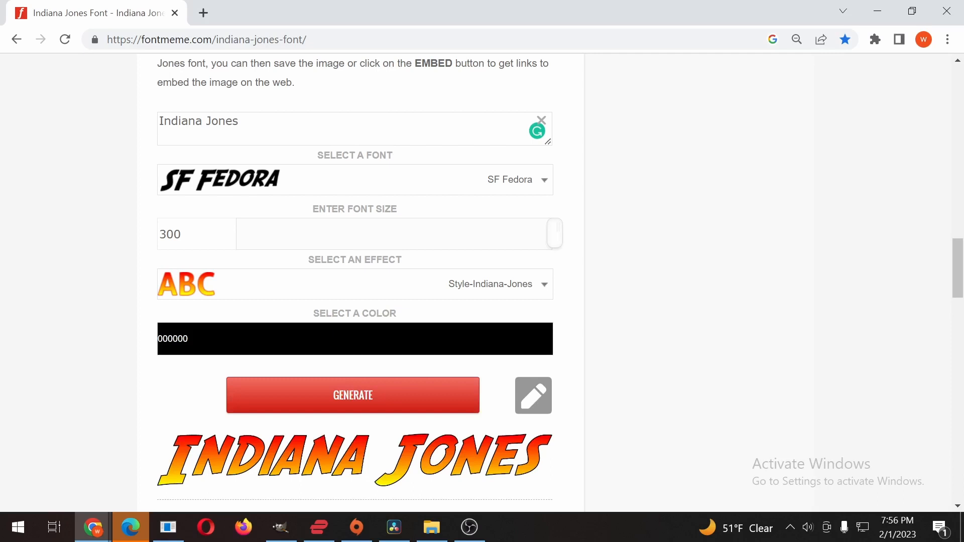
Save the generated Indiana Jones lettering as a PNG image in the Downloads folder
right_click(318, 453)
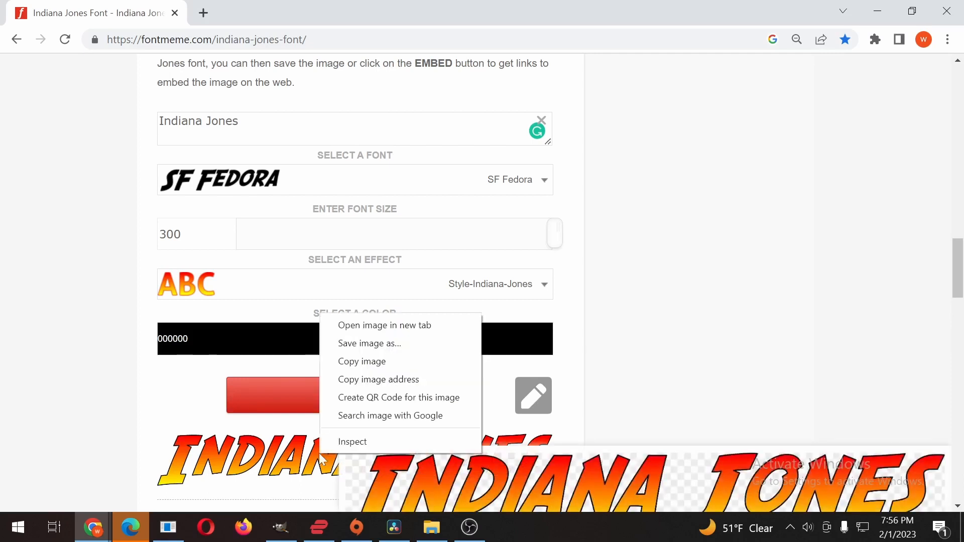
click(357, 344)
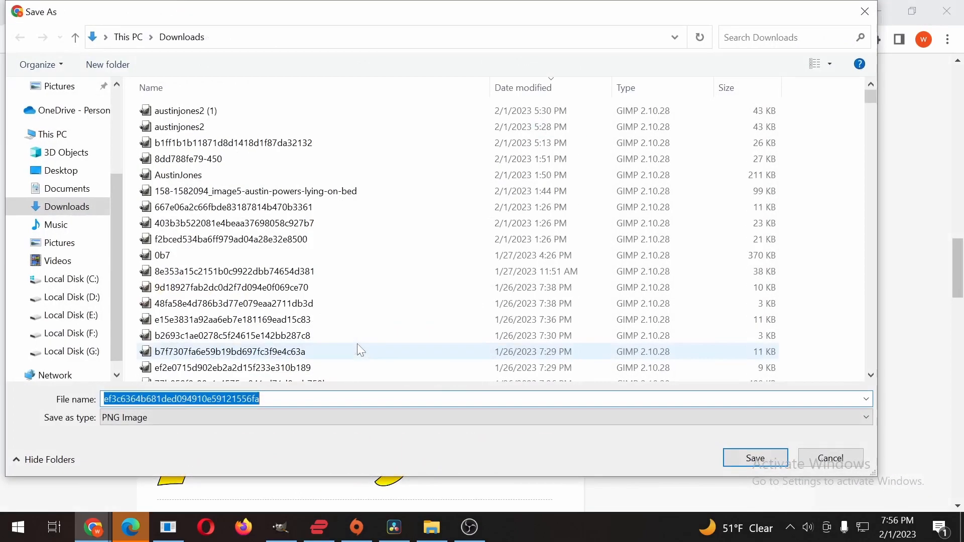
key(Return)
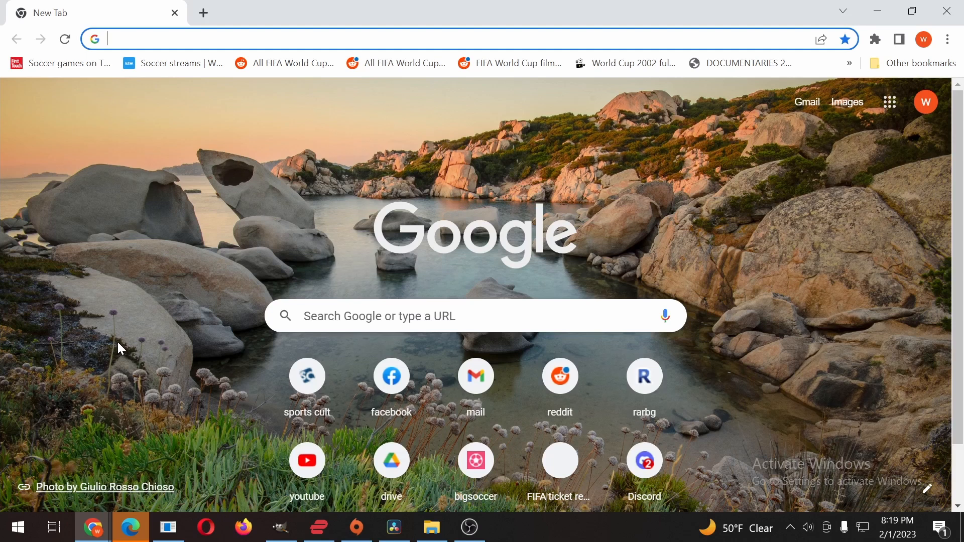
Search Google for "download gimp"
click(354, 316)
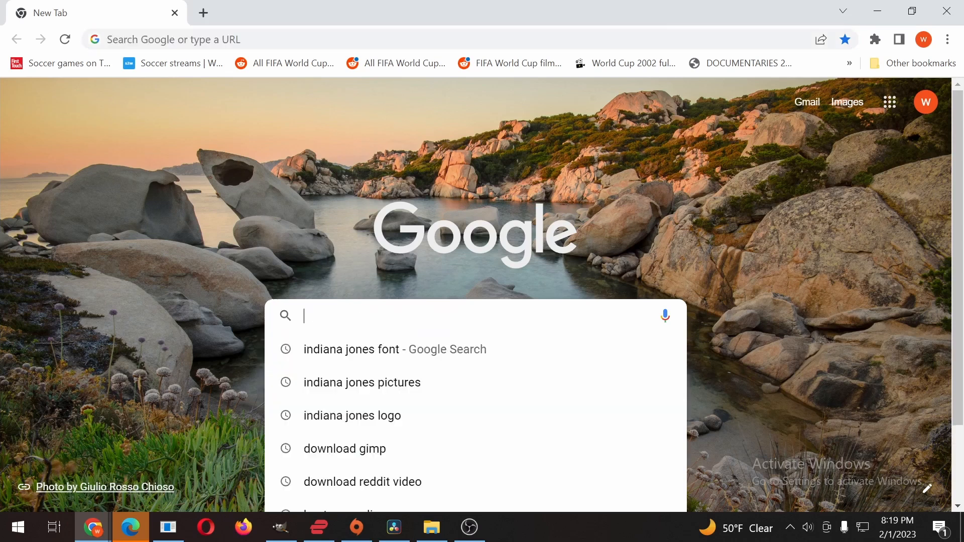
text(downlo)
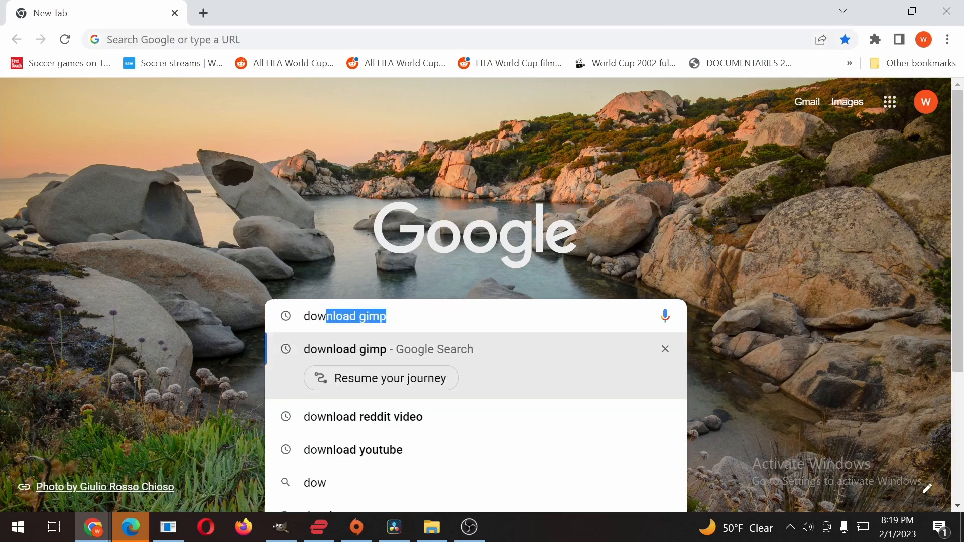
text(ad gimp)
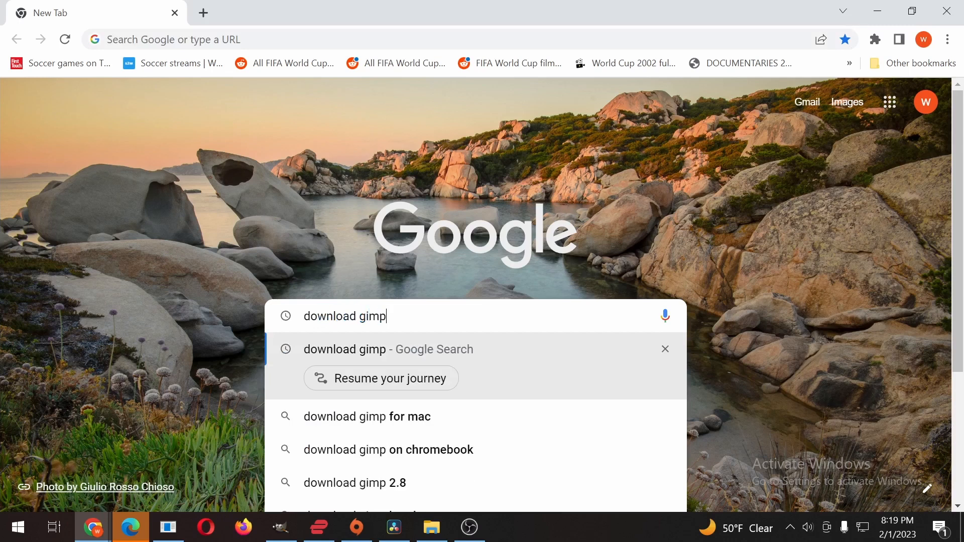
key(Return)
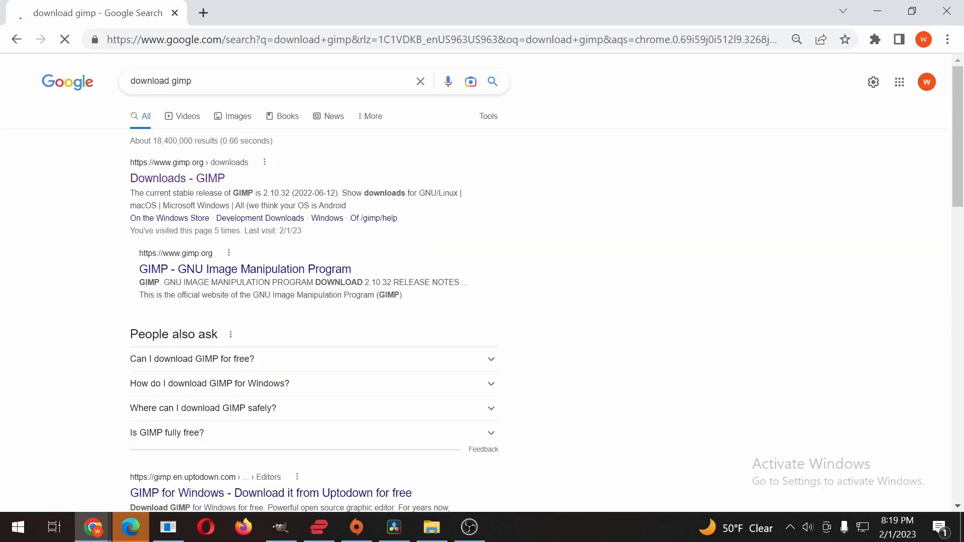
Download GIMP 2.10.32 for Windows directly from the official GIMP downloads page and open the downloaded installer
click(176, 184)
scroll(176, 189, down, 4)
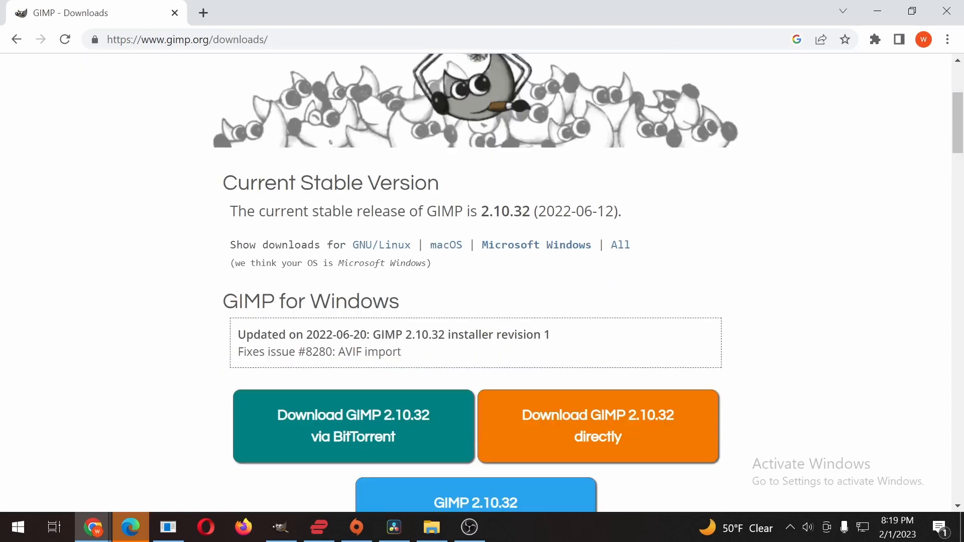
scroll(607, 346, down, 3)
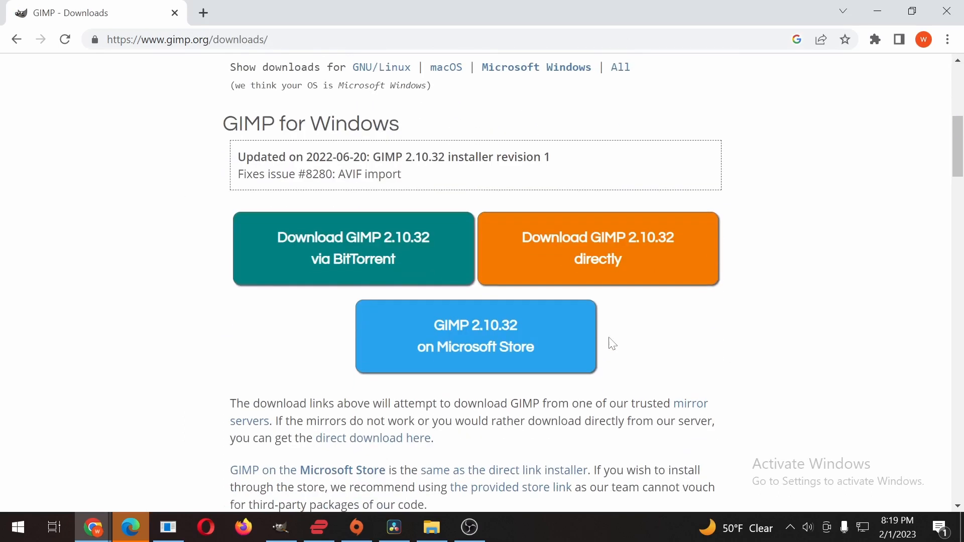
click(641, 237)
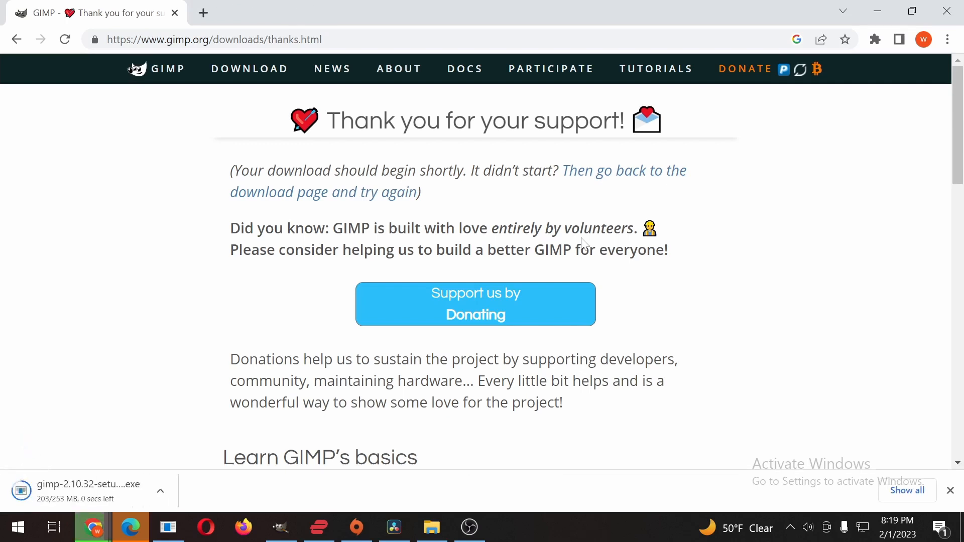
click(91, 504)
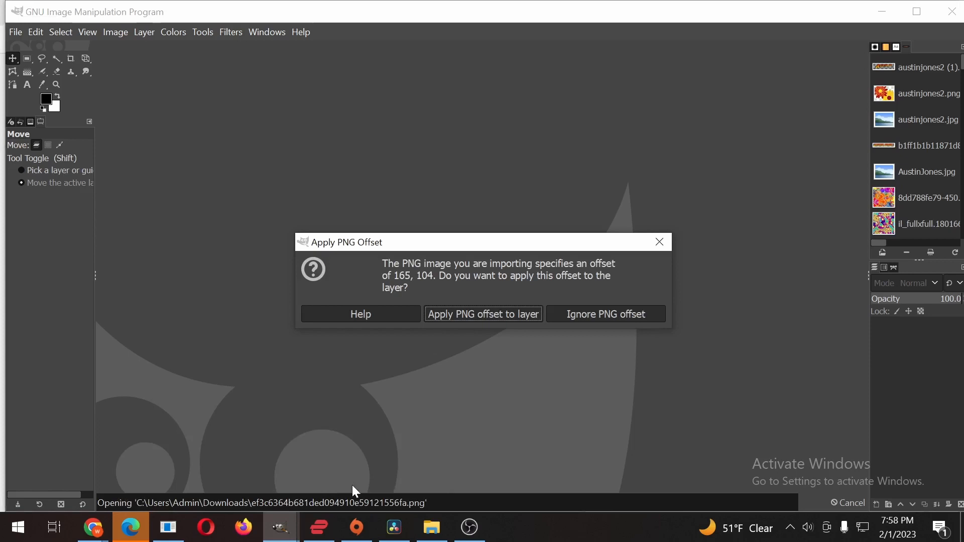
In GIMP, import the lettering ignoring its PNG offset, and resize the canvas to 4000 × 1000 px with the content centred and all layers resized
click(629, 313)
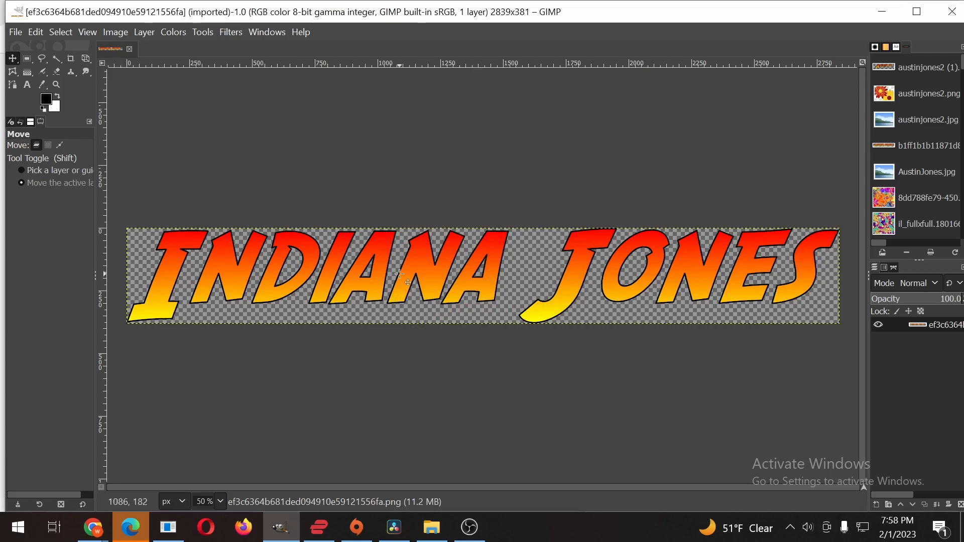
click(115, 32)
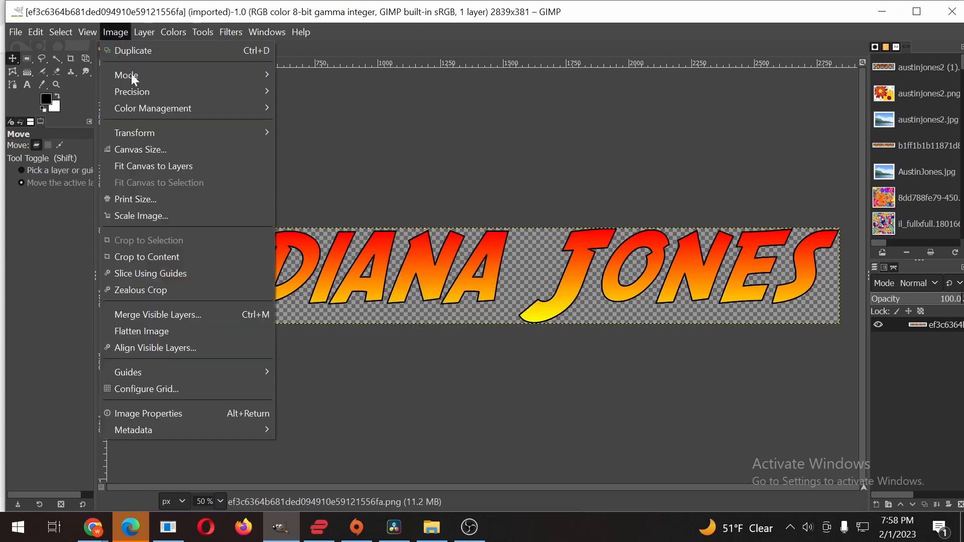
click(137, 149)
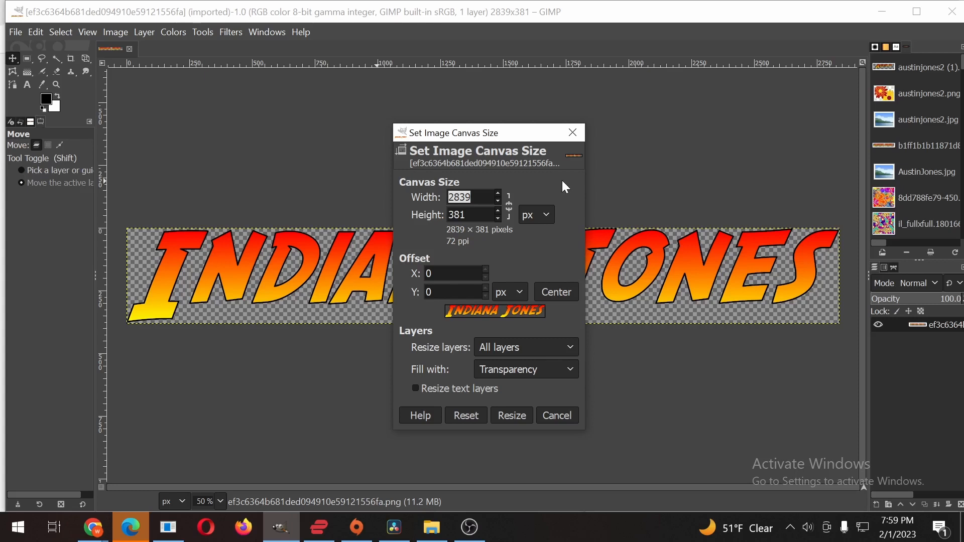
text(4000)
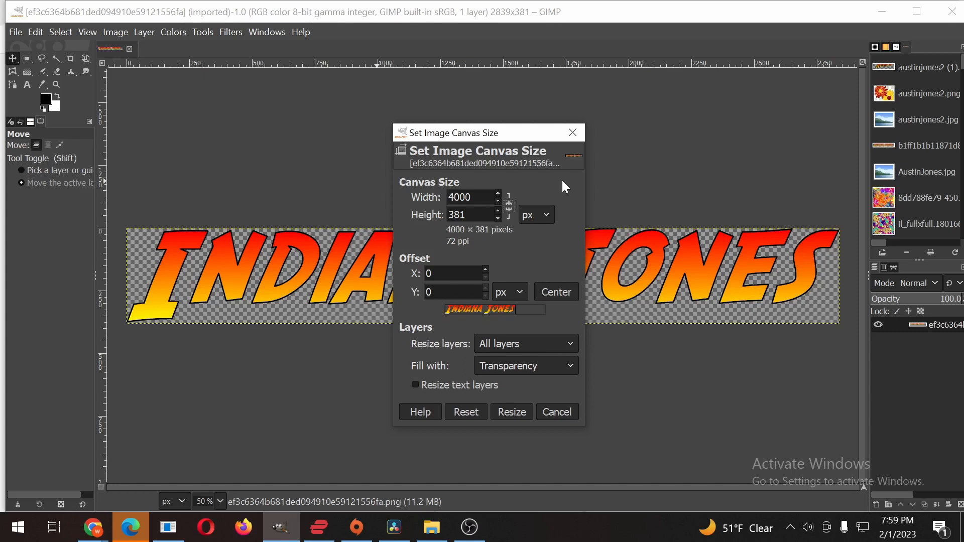
key(Tab)
text(1000)
key(Return)
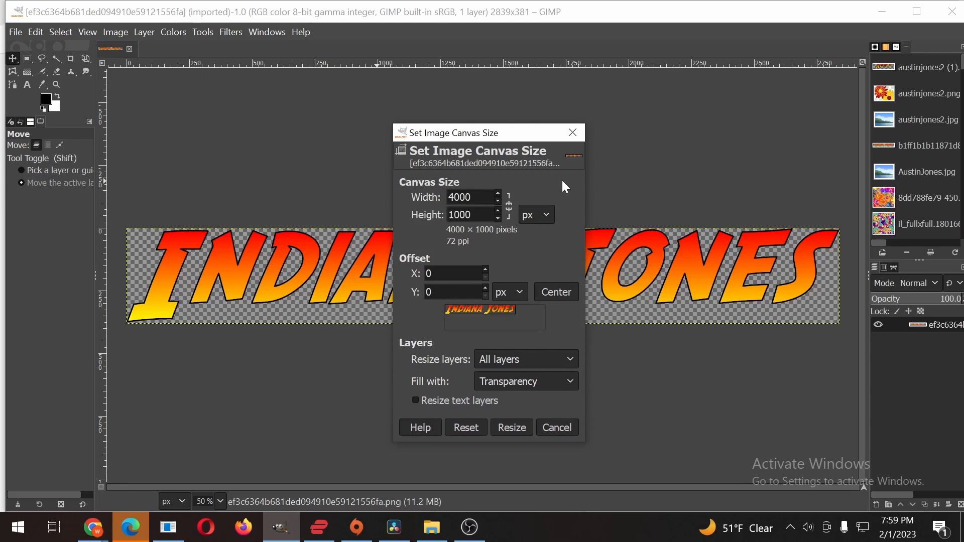
click(553, 291)
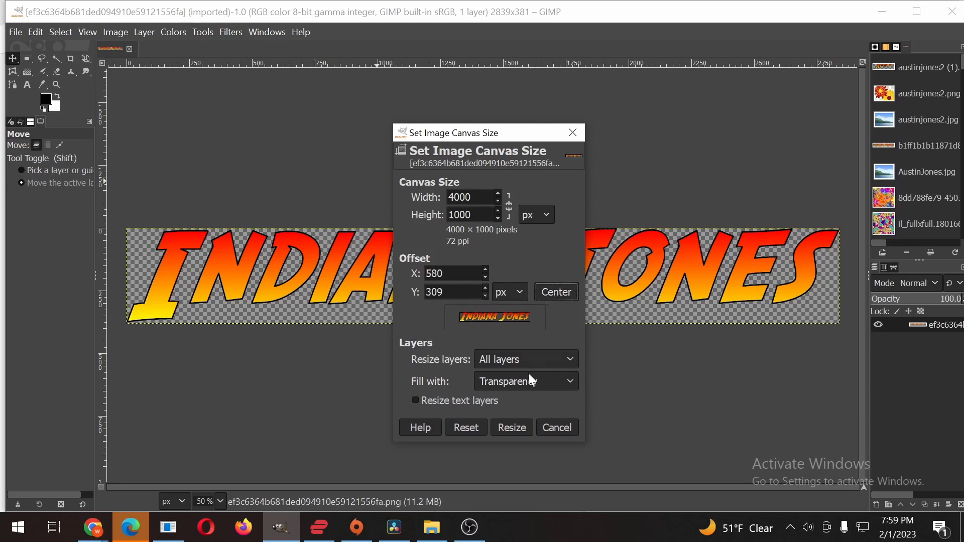
click(510, 427)
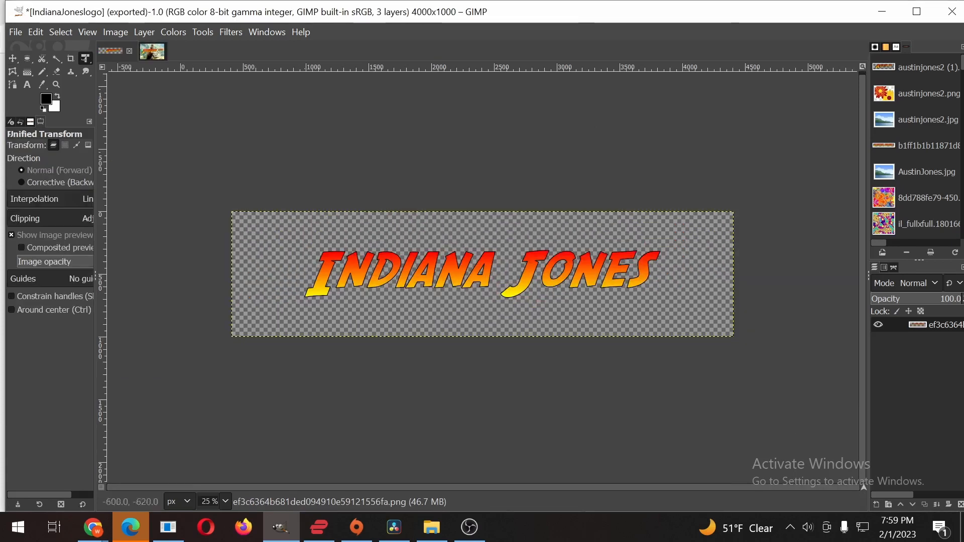
Apply a Perspective transform to the lettering layer, pulling its left corners outward and raising its lower right corner so the text tapers toward "Jones"
right_click(87, 62)
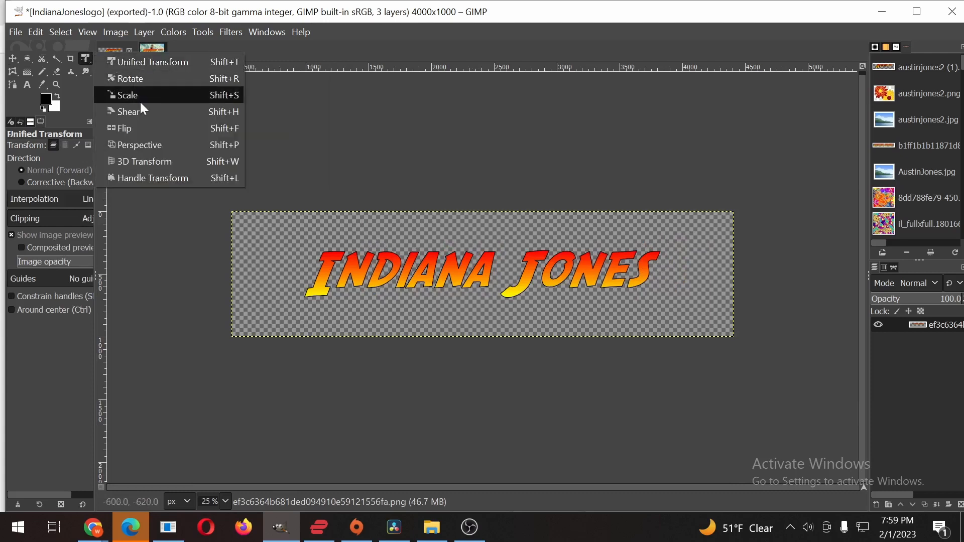
click(162, 150)
click(162, 151)
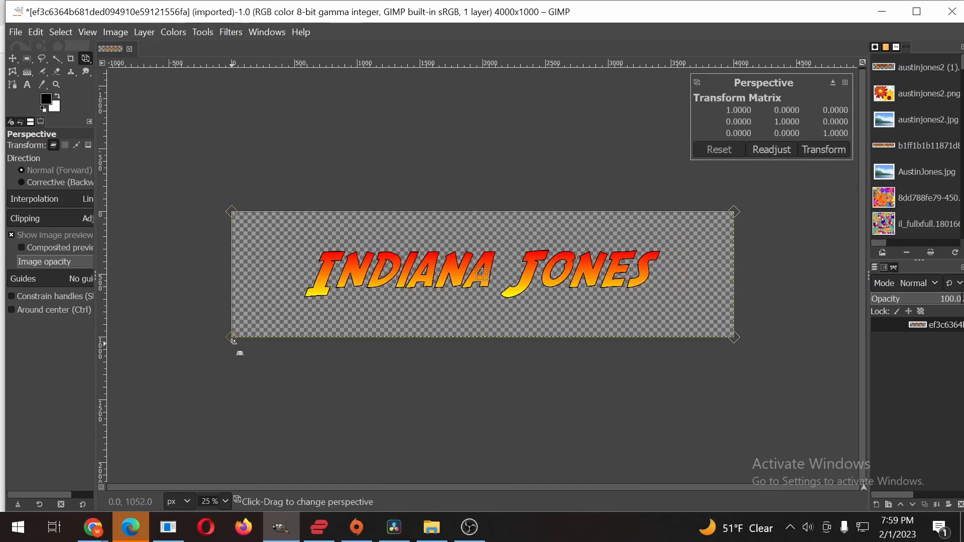
drag(233, 341, 216, 360)
drag(232, 212, 187, 190)
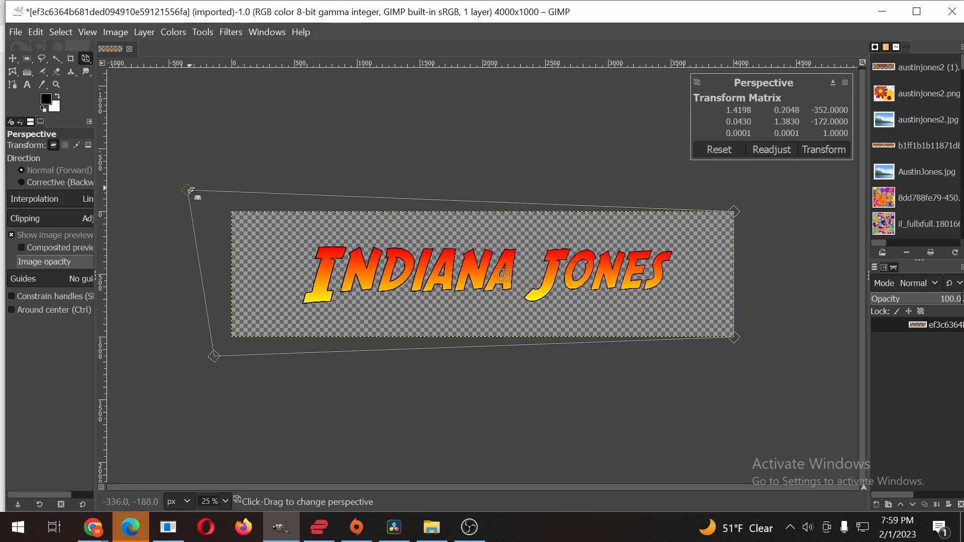
drag(734, 337, 734, 291)
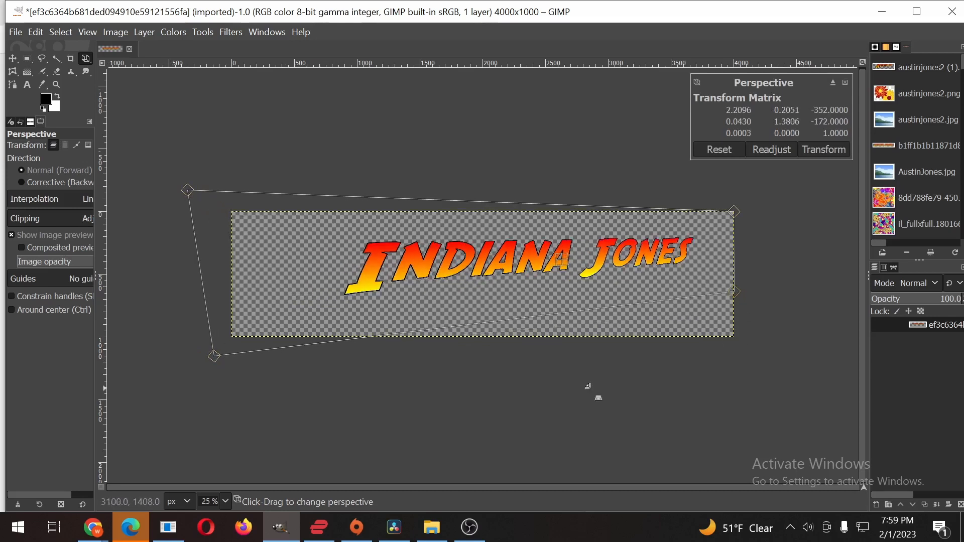
mouse_move(214, 358)
mouse_down()
mouse_move(248, 389)
mouse_move(222, 373)
mouse_up()
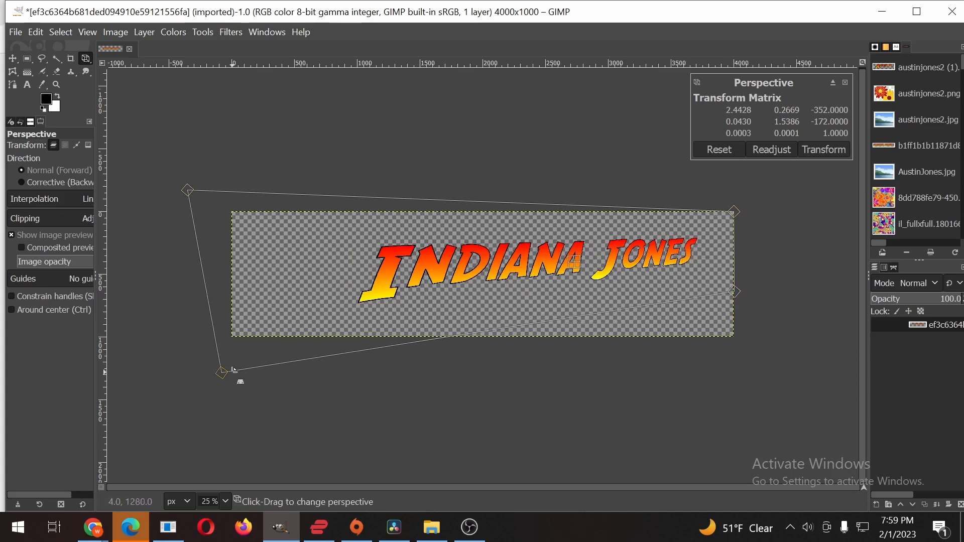
drag(234, 370, 201, 413)
drag(195, 193, 219, 178)
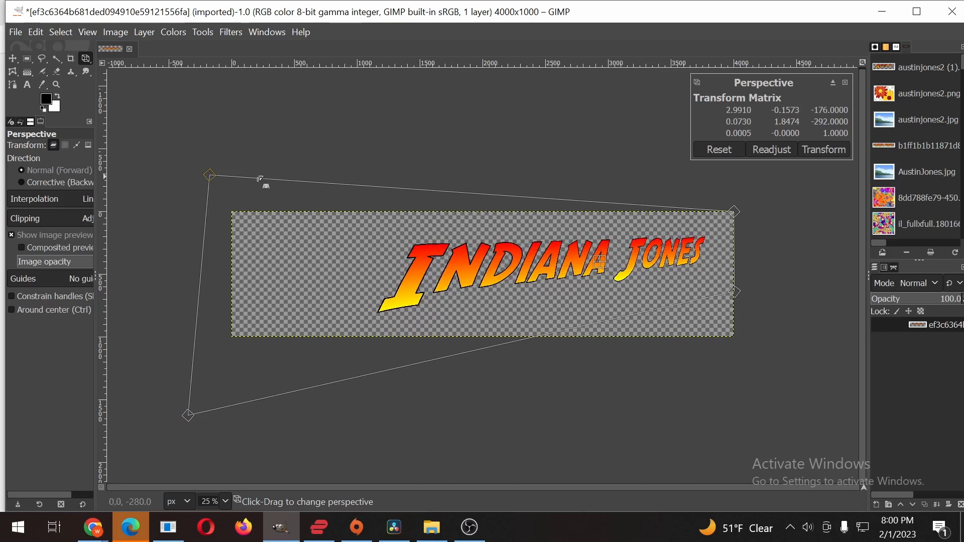
click(836, 150)
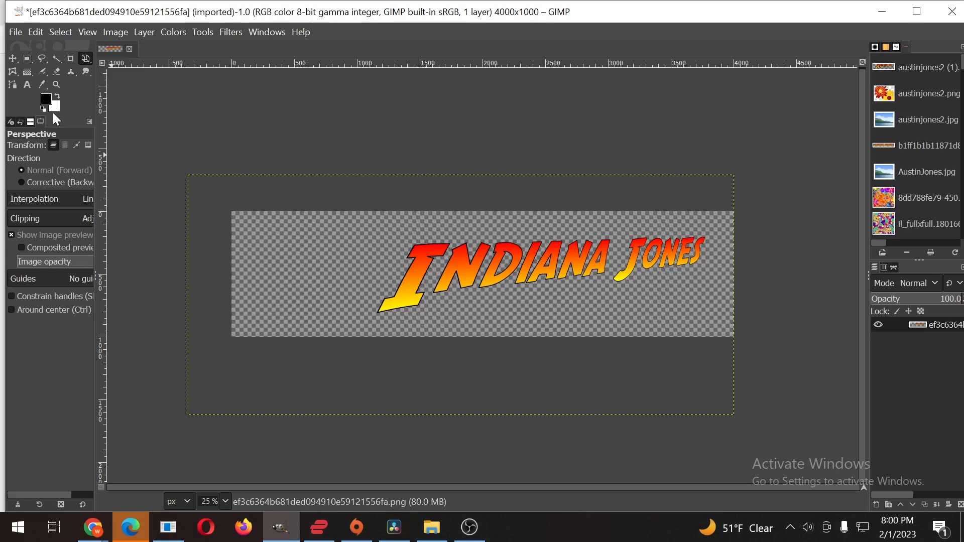
Outline the first letter "I" of "Indiana" with Free Select, cut it and paste it back as a floating selection
click(40, 57)
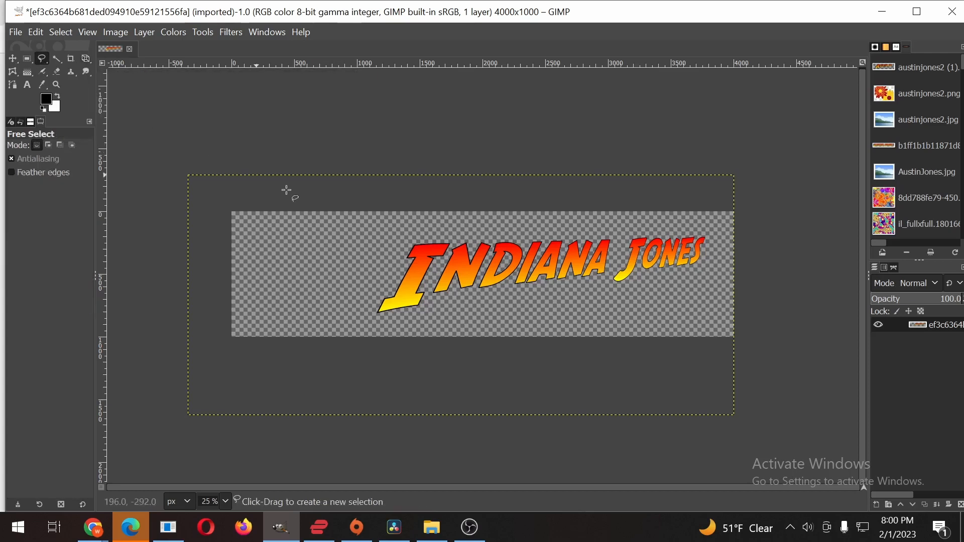
click(419, 226)
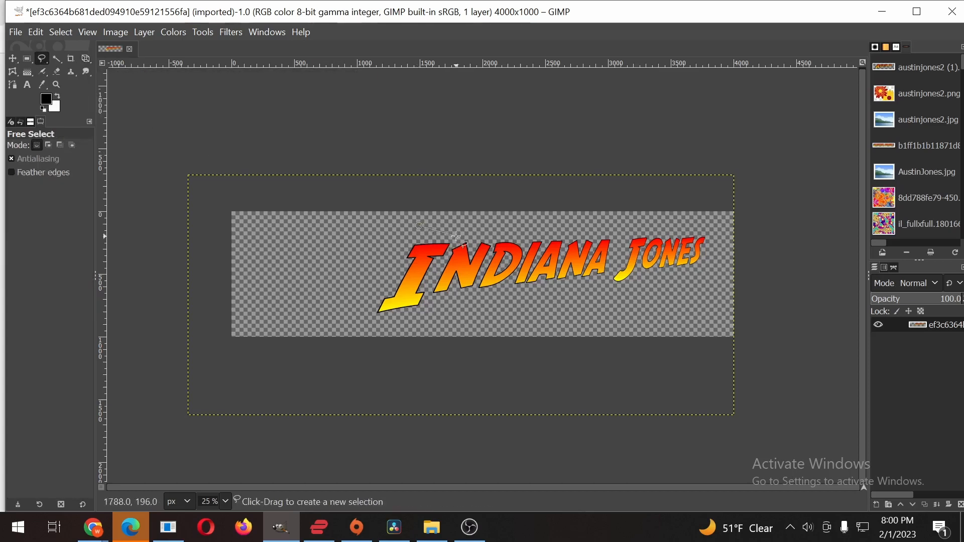
click(456, 235)
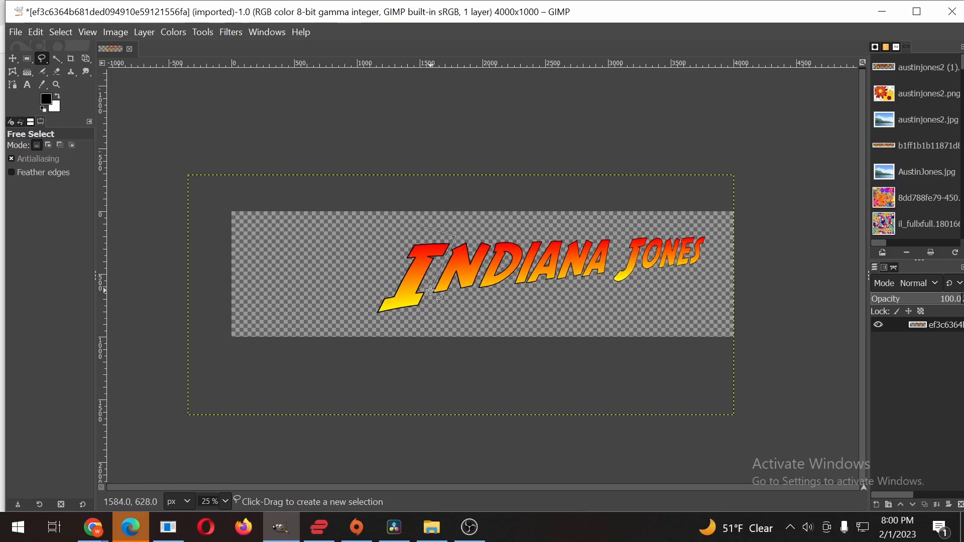
click(411, 328)
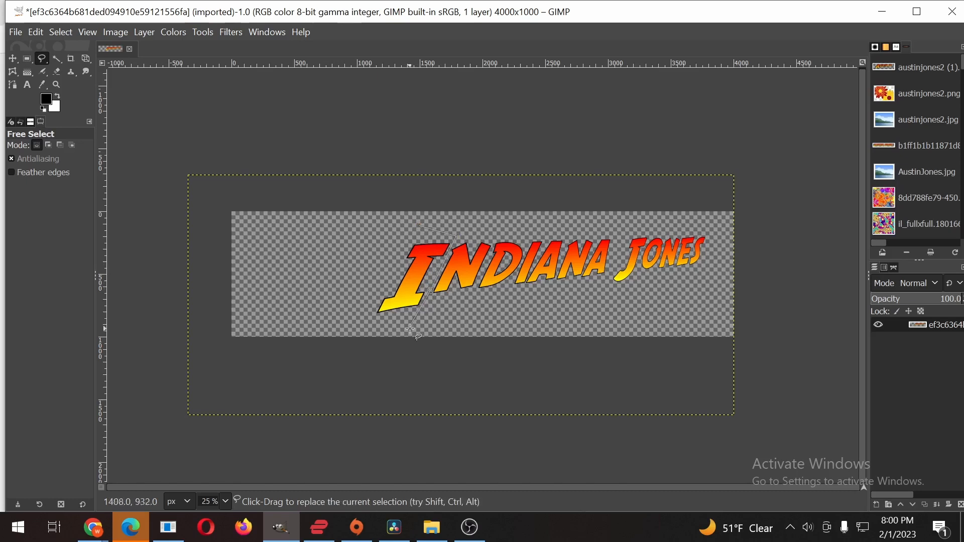
click(320, 320)
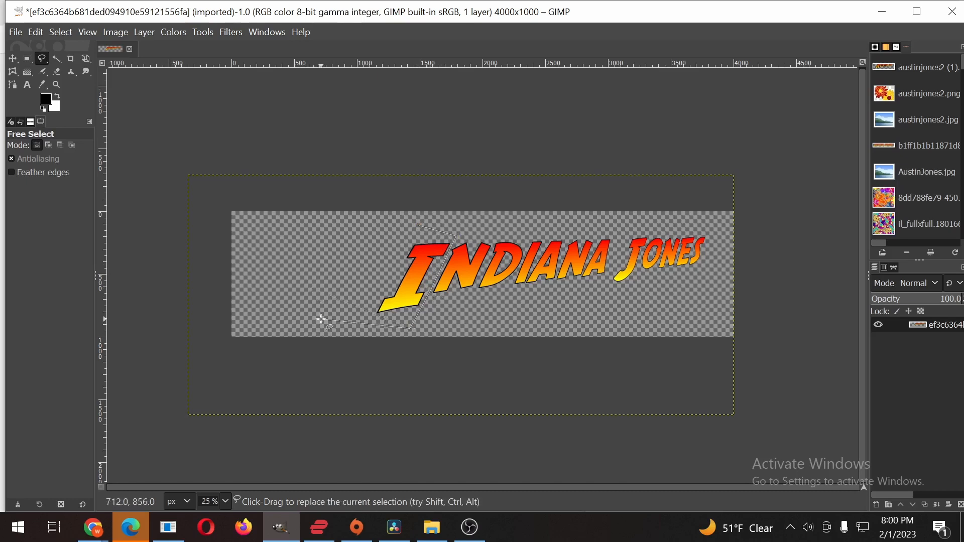
click(383, 220)
key(Return)
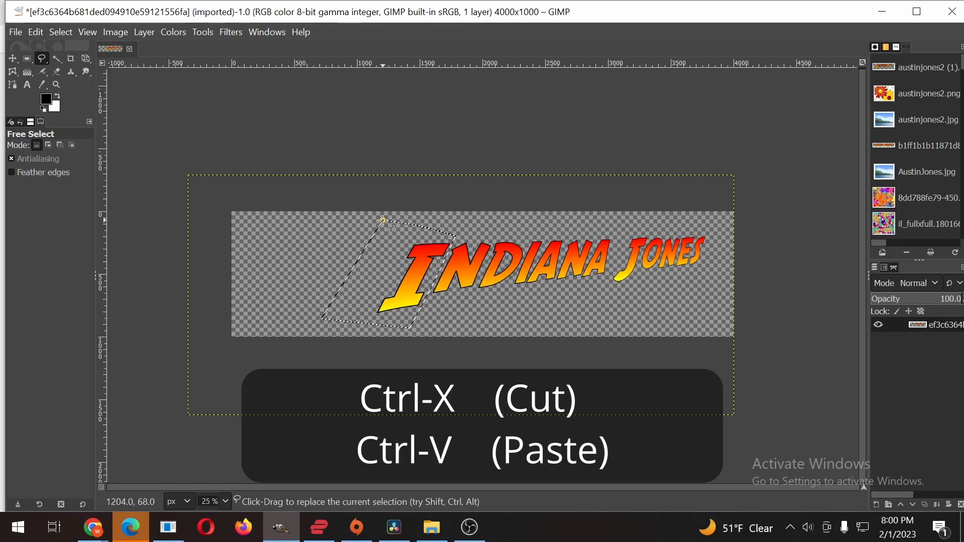
key(ctrl+x)
key(ctrl+v)
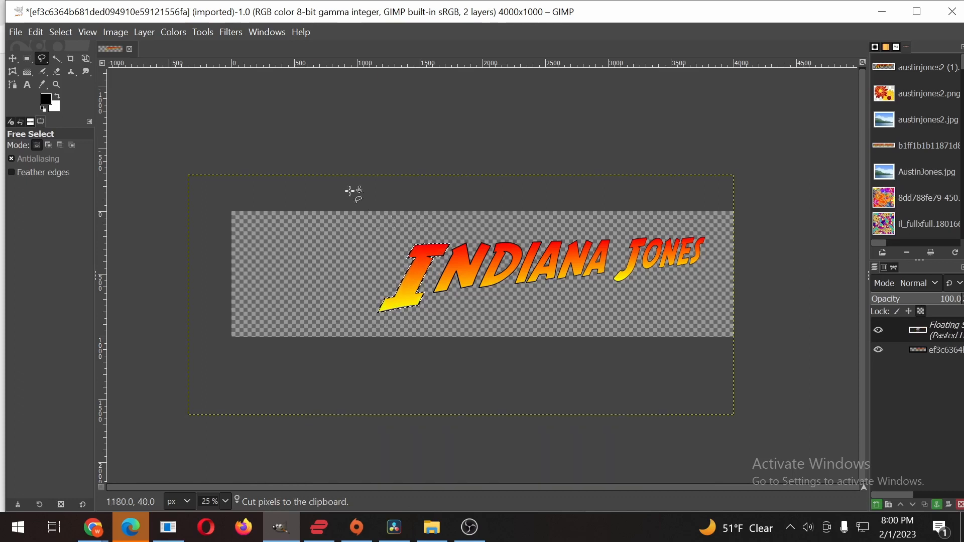
Nudge the floating letter "I" slightly right with the Move tool and anchor it back onto the lettering layer
click(13, 58)
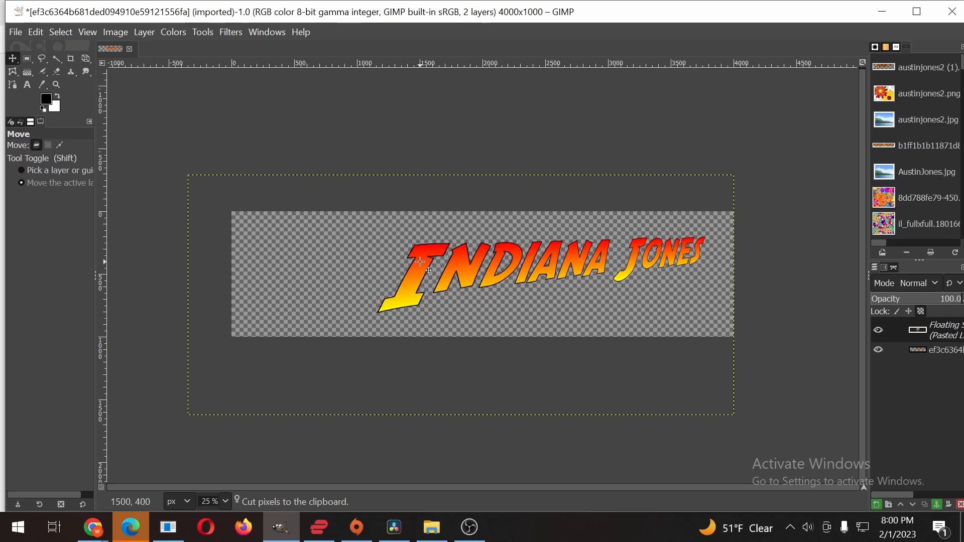
key(r)
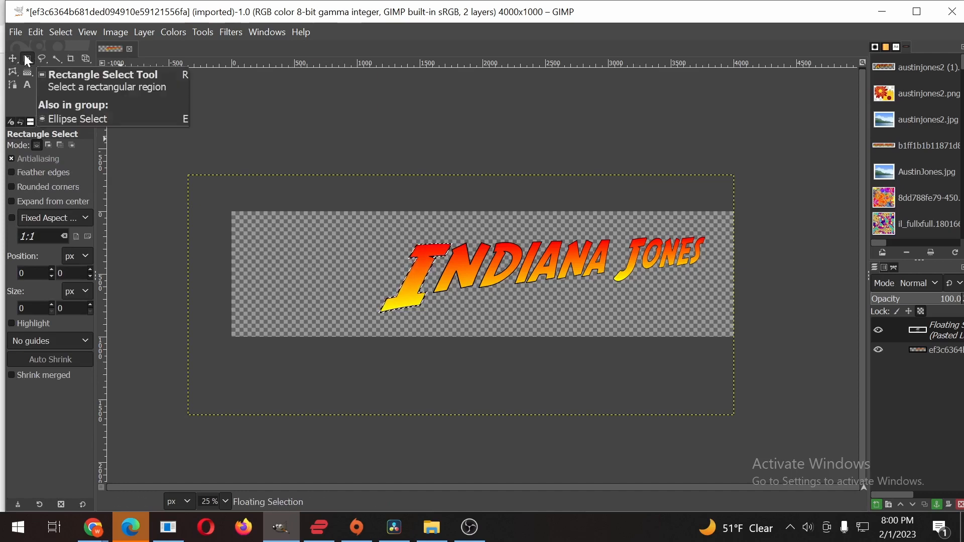
click(347, 252)
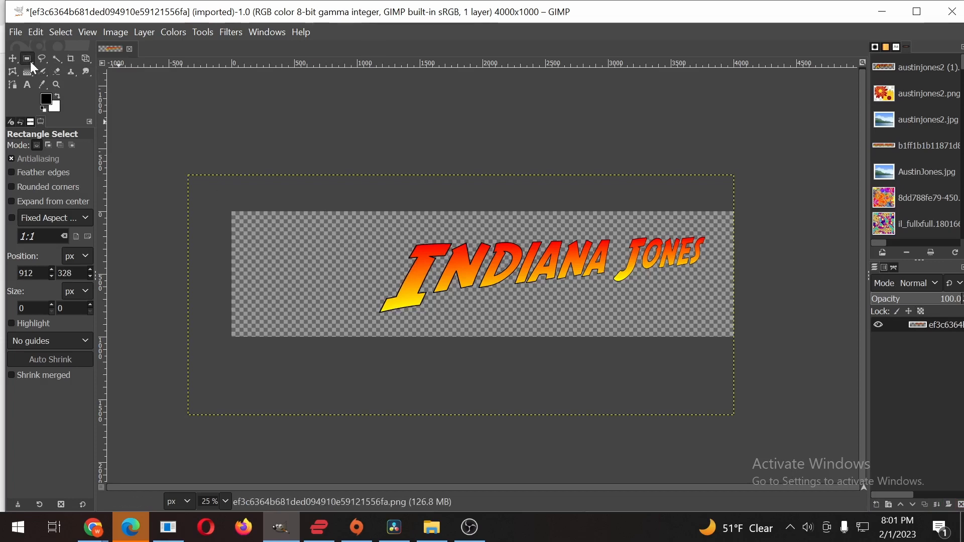
Select a rectangle of about 2916 × 828 px around the whole lettering, copy it and paste it as a new layer
drag(360, 329, 724, 228)
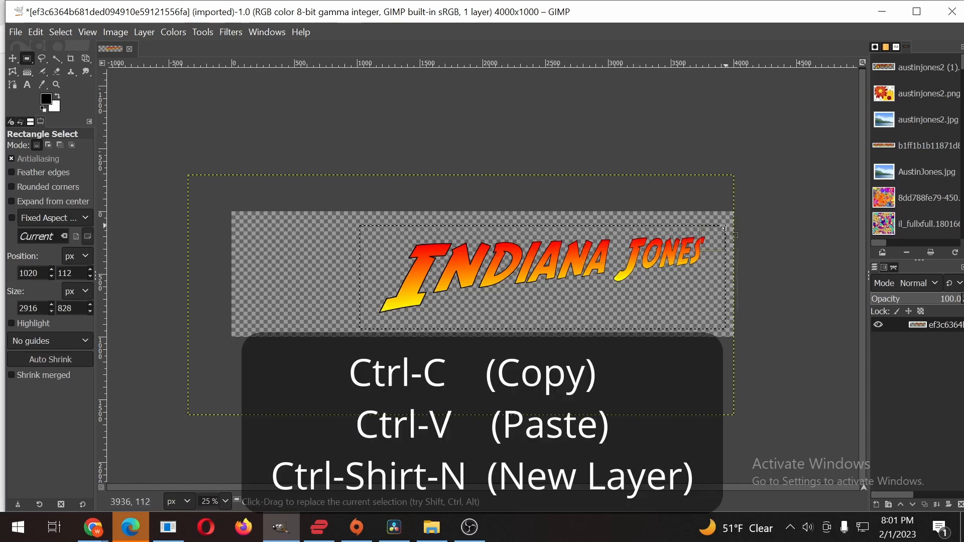
key(ctrl+c)
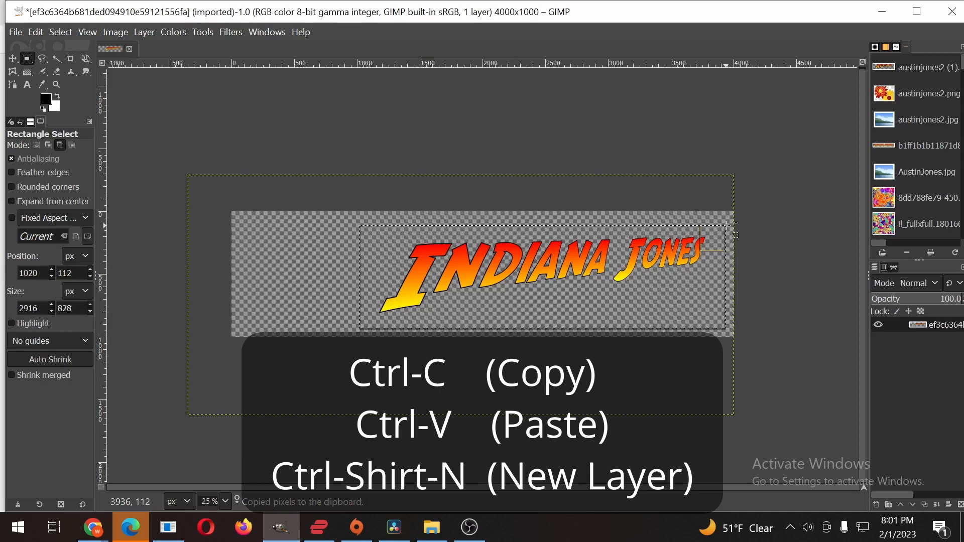
key(ctrl+v)
key(ctrl+shift+n)
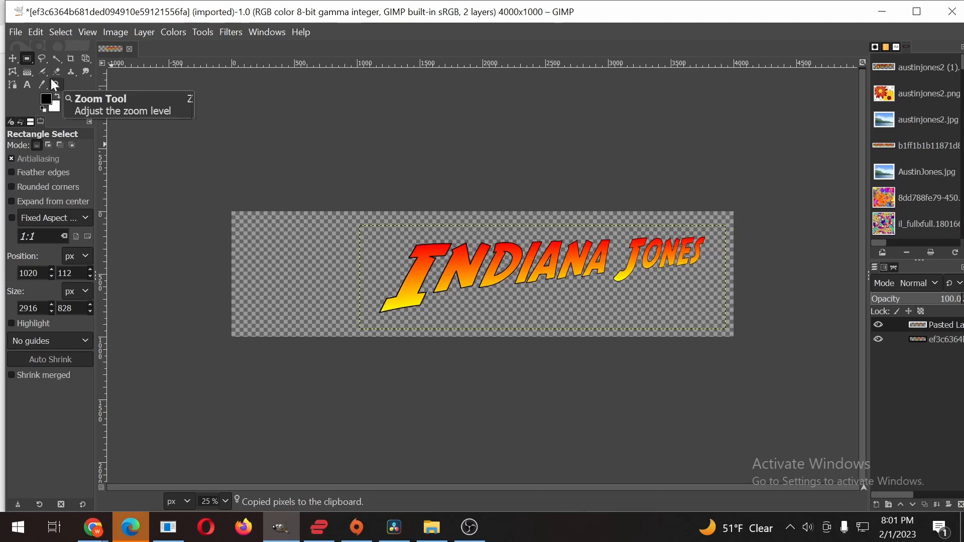
Darken the pasted lettering copy to black with a strongly negative Exposure and place that layer beneath the original lettering
click(172, 34)
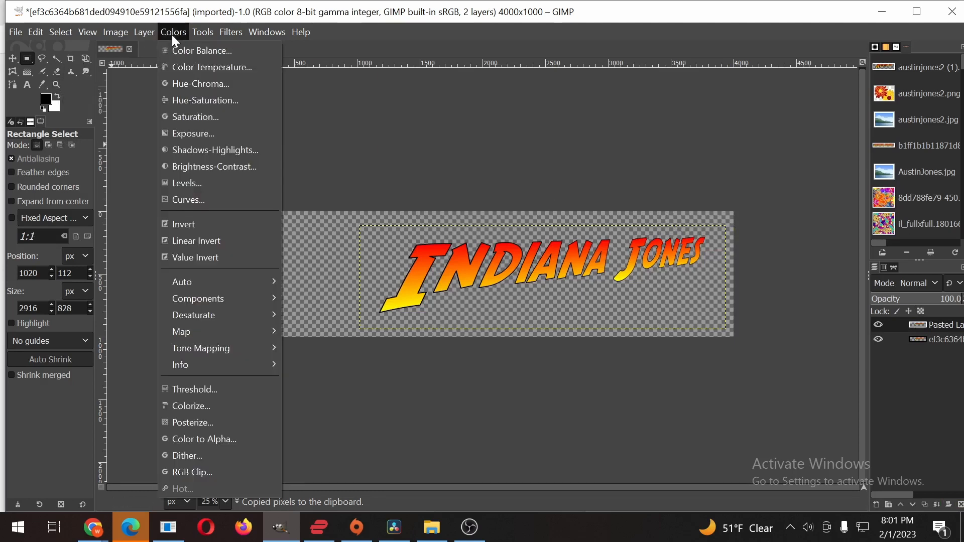
click(203, 130)
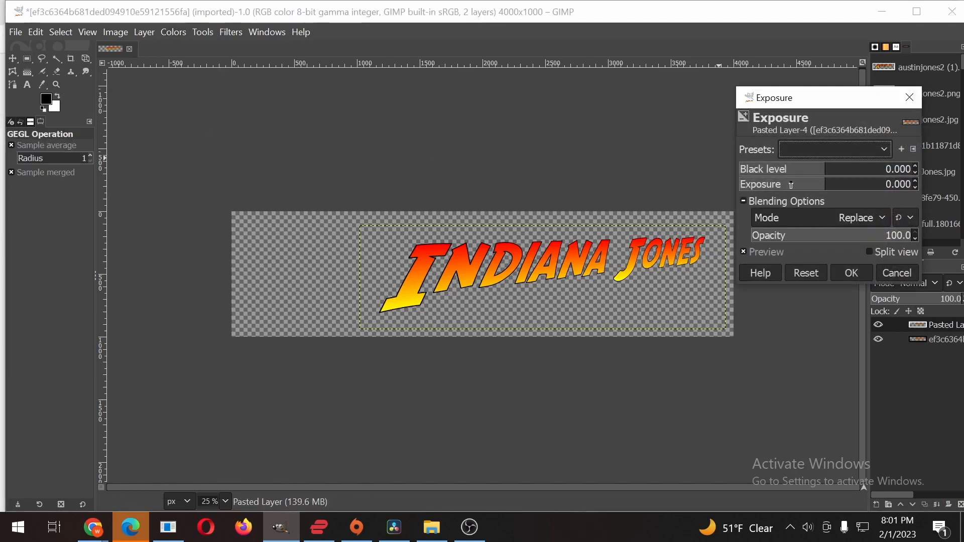
drag(790, 185, 617, 179)
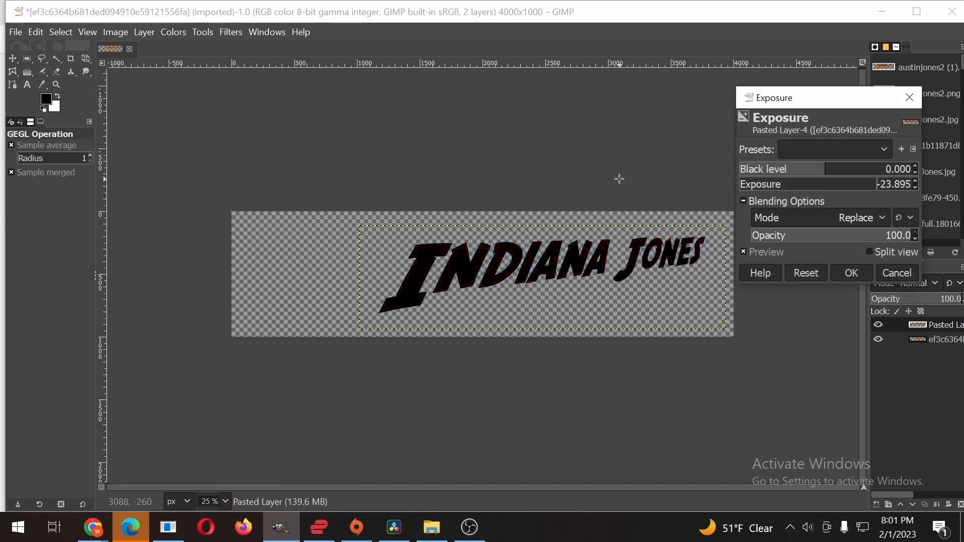
click(848, 273)
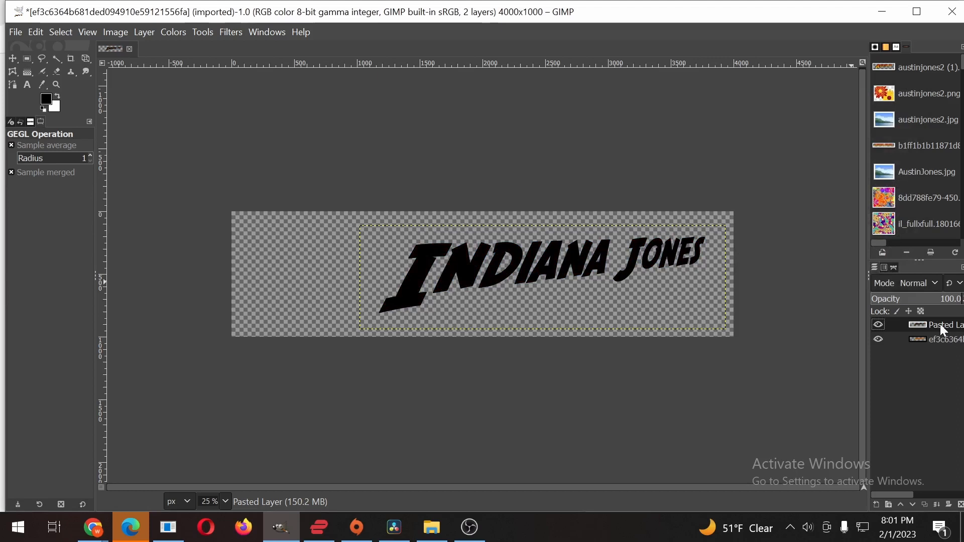
drag(941, 325, 942, 344)
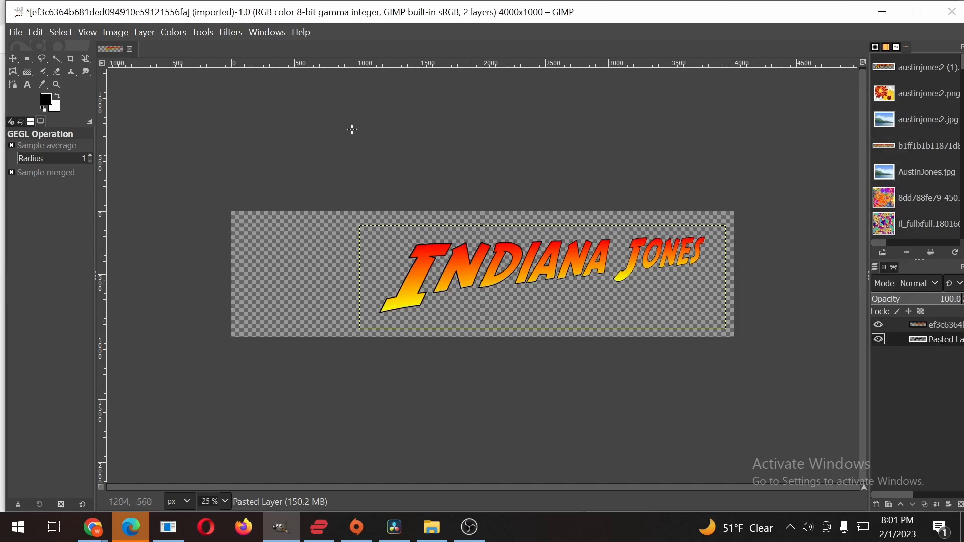
Move the black copy left and slightly down so it forms an offset drop shadow behind the lettering
click(15, 66)
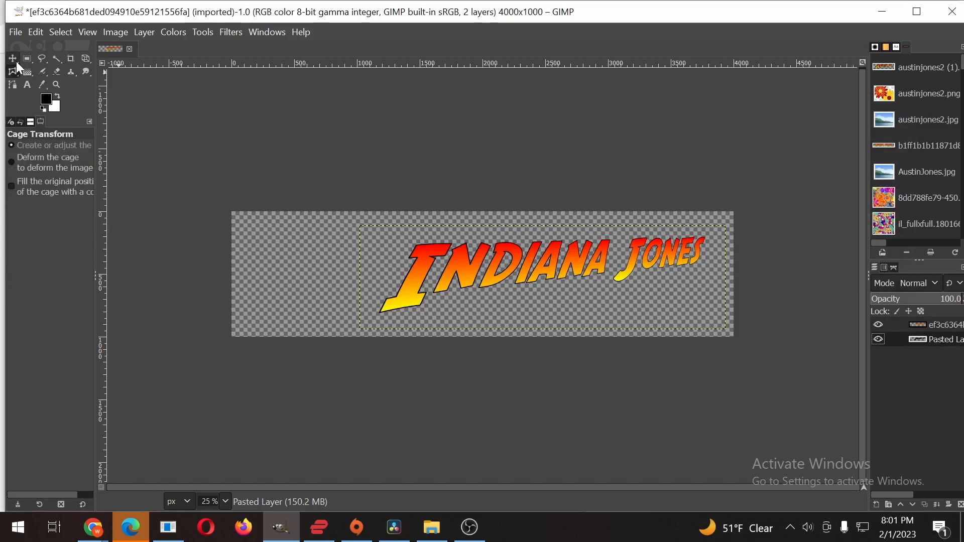
click(14, 60)
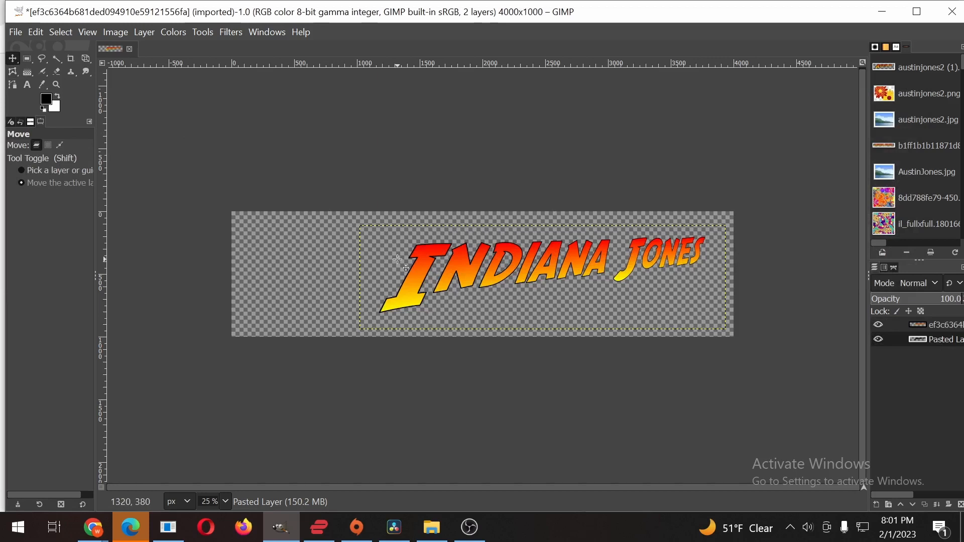
key(Left)
key(Left)
key(Left)
key(Left)
key(Left)
key(Left)
key(Left)
key(Left)
key(Left)
key(Left)
key(Left)
key(Left)
key(Left)
key(Left)
key(Left)
key(Left)
key(Left)
key(Left)
key(Left)
key(Left)
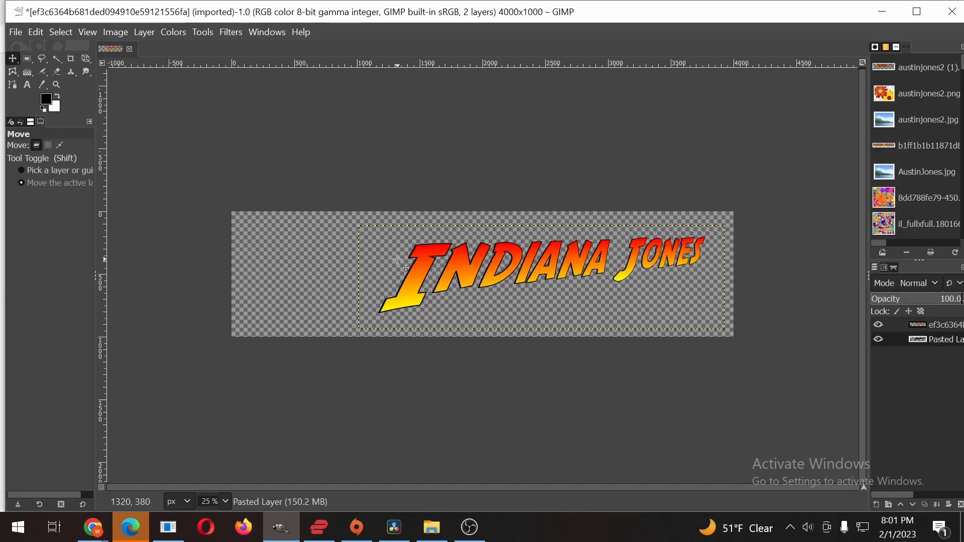
key(Left)
key(Left)
key(Left)
key(Left)
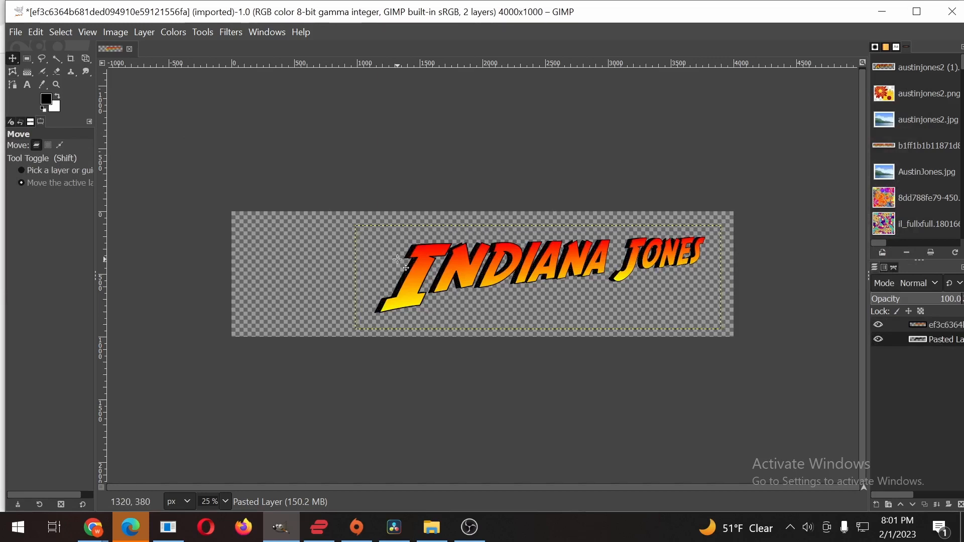
key(Down)
key(Down)
key(Down)
key(Down)
key(Down)
key(Down)
key(Down)
key(Down)
key(Down)
key(Down)
key(Down)
key(Down)
key(Down)
key(Down)
key(Down)
key(Down)
key(Down)
key(Down)
key(Down)
key(Down)
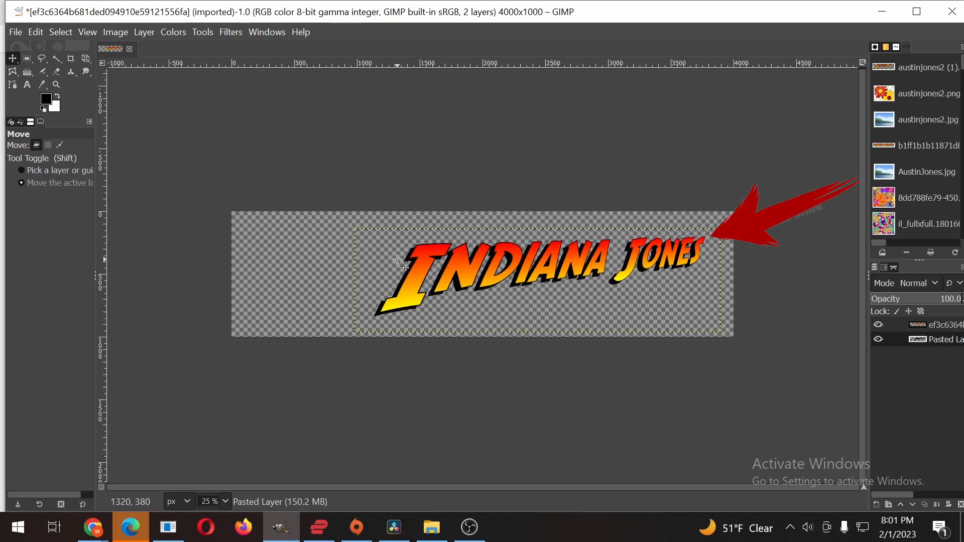
key(Left)
key(Left)
key(Left)
key(Left)
key(Left)
key(Left)
key(Left)
key(Left)
key(Left)
key(Left)
key(Left)
key(Left)
key(Left)
key(Left)
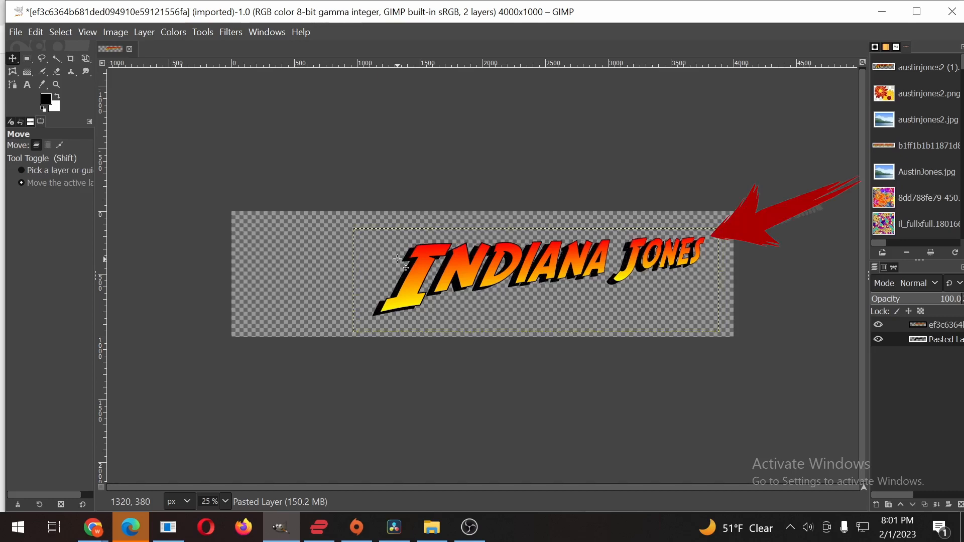
Outline the shadow of the word "Jones" with Free Select, cut it and paste it back as a floating selection
click(42, 59)
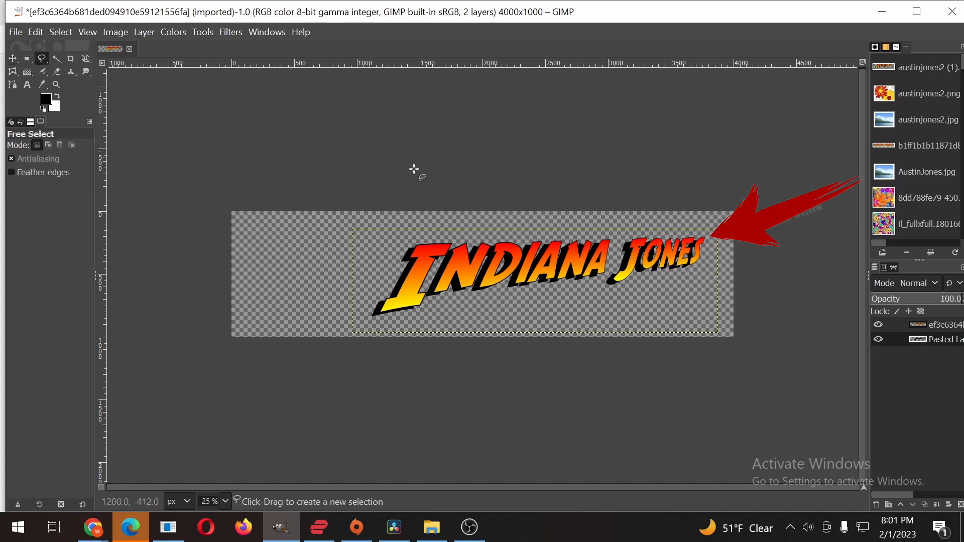
click(623, 232)
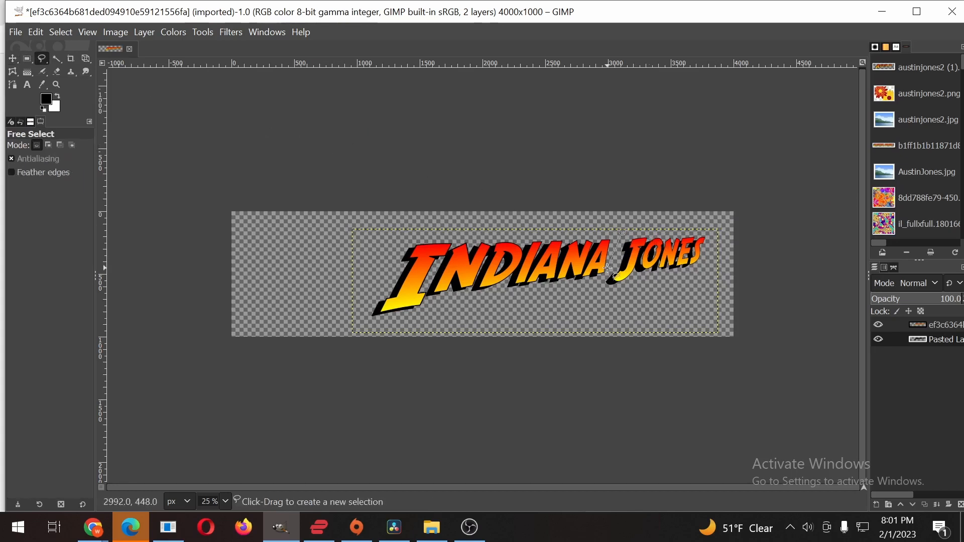
click(591, 310)
click(719, 303)
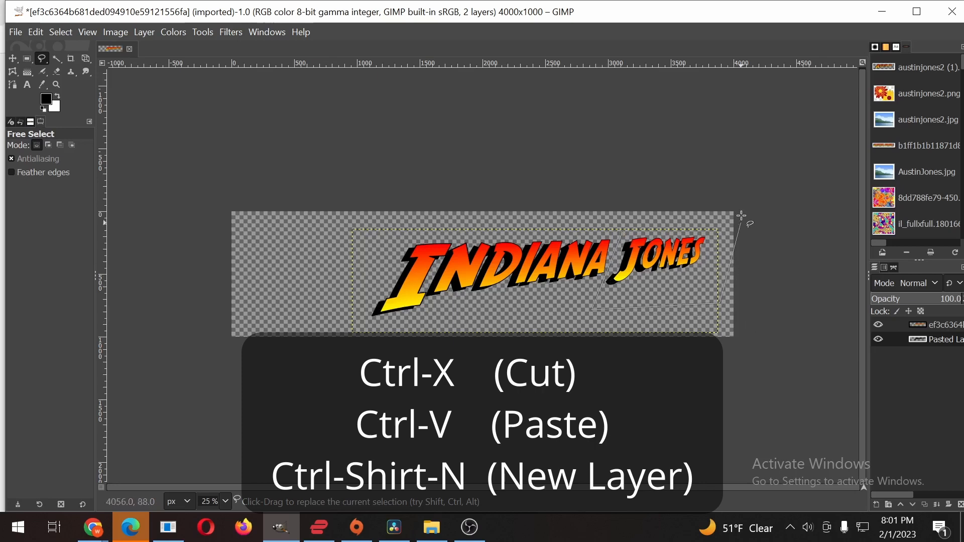
double_click(711, 215)
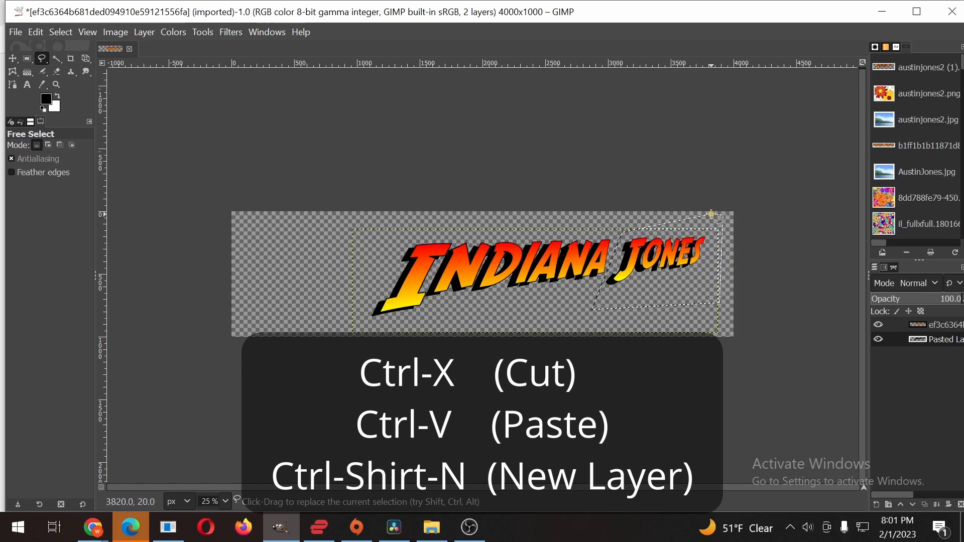
key(ctrl+x)
key(ctrl+v)
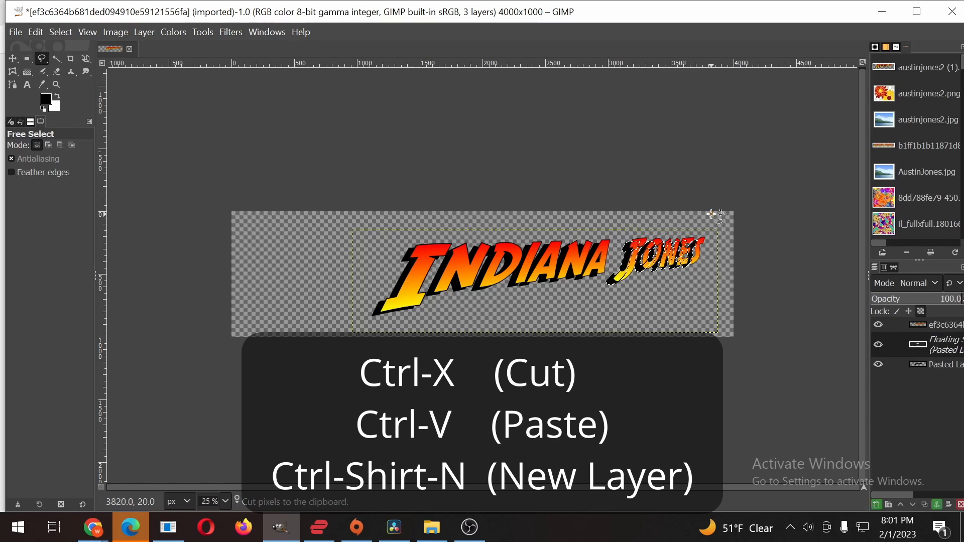
Nudge the floating "Jones" shadow slightly right, closer to its letters, and anchor it to the shadow layer
click(9, 60)
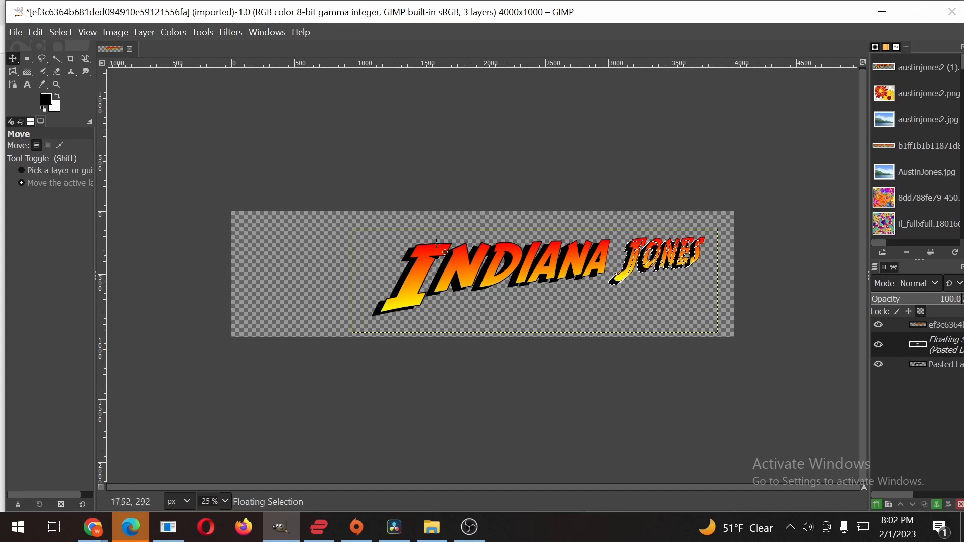
key(r)
click(274, 229)
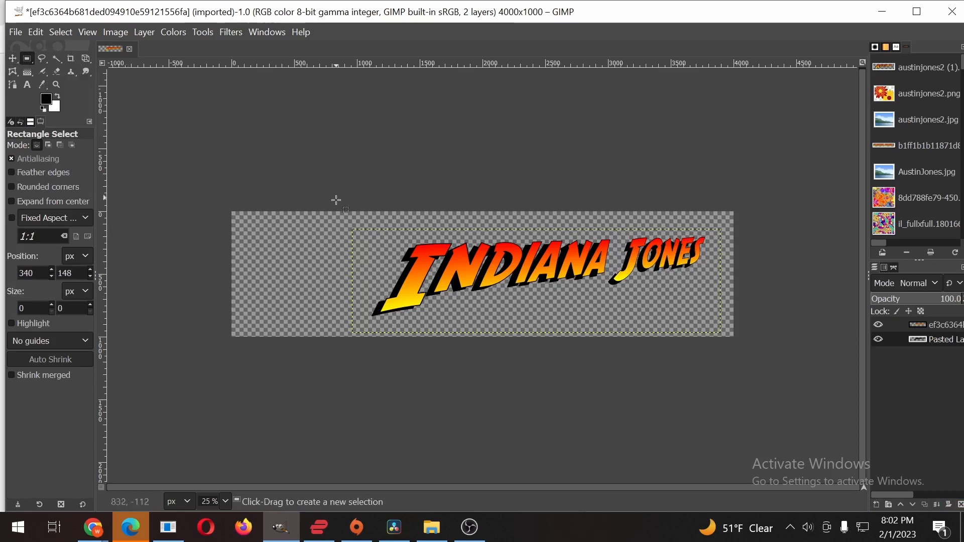
Select a rectangle of about 2916 × 784 px around the logo and its shadow, and crop the image to it
drag(353, 230, 717, 328)
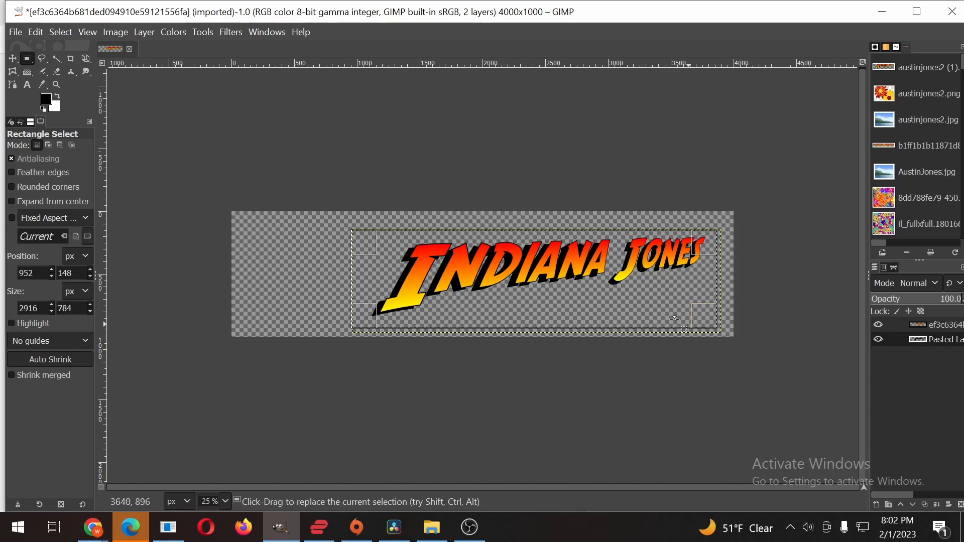
click(113, 32)
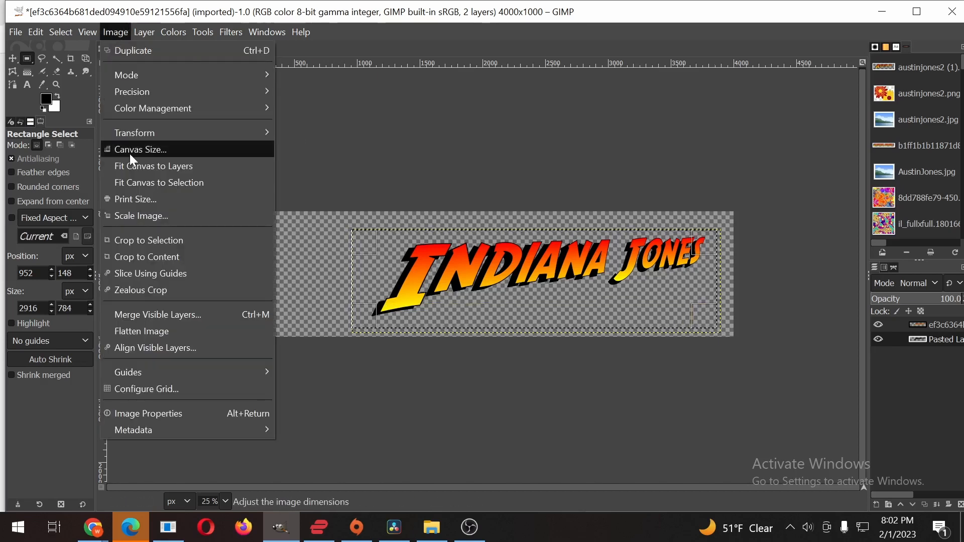
click(137, 240)
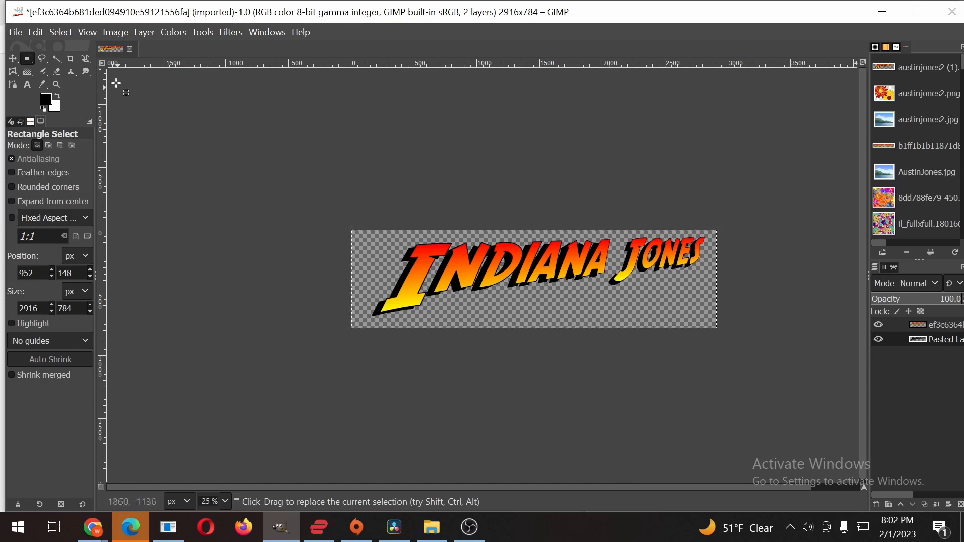
Export the image to the Downloads folder as indianajoneslogo.png, keeping the offered PNG options
click(11, 33)
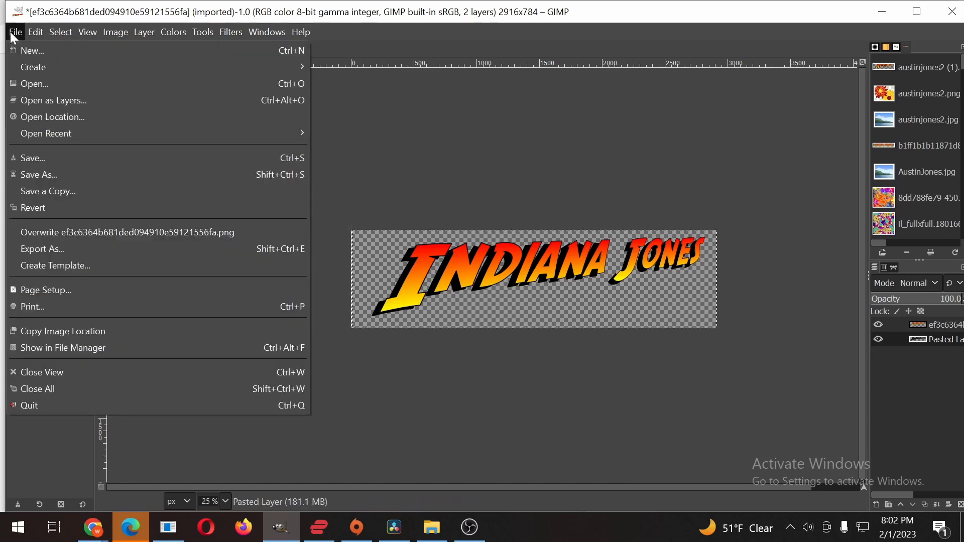
click(29, 246)
key(BackSpace)
key(BackSpace)
key(BackSpace)
key(BackSpace)
key(BackSpace)
key(BackSpace)
key(BackSpace)
key(BackSpace)
key(BackSpace)
key(BackSpace)
key(BackSpace)
key(BackSpace)
key(BackSpace)
key(BackSpace)
key(BackSpace)
key(BackSpace)
key(BackSpace)
key(BackSpace)
key(BackSpace)
key(BackSpace)
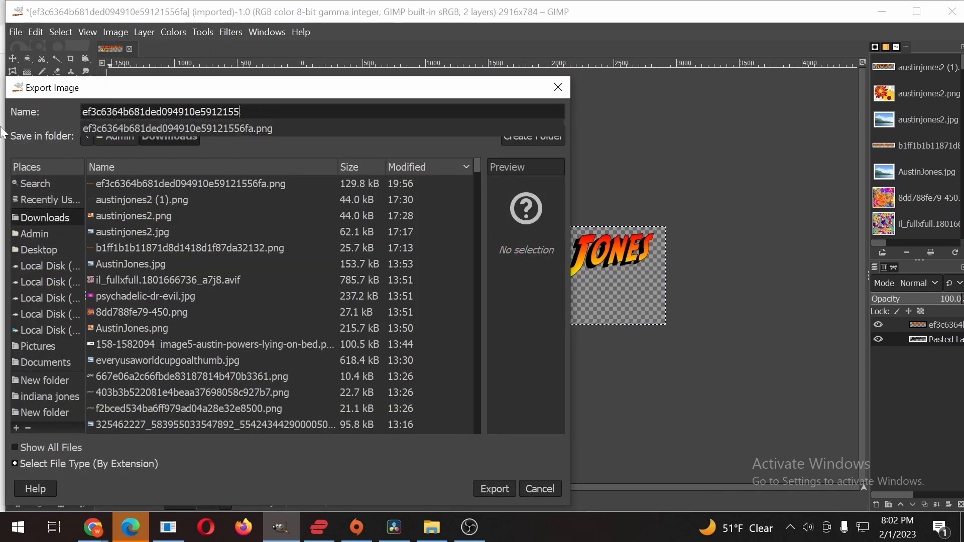
text(indi)
text(anajon)
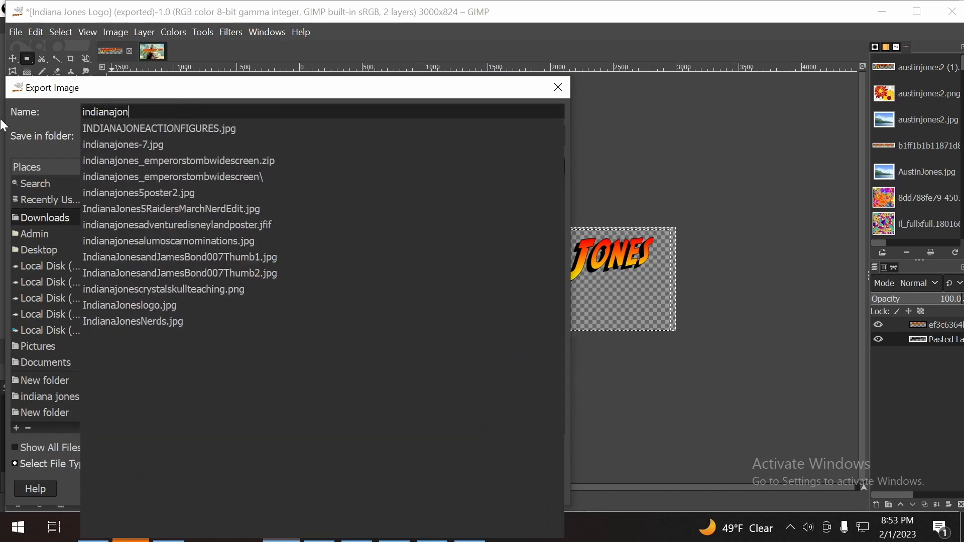
text(eslogo.png)
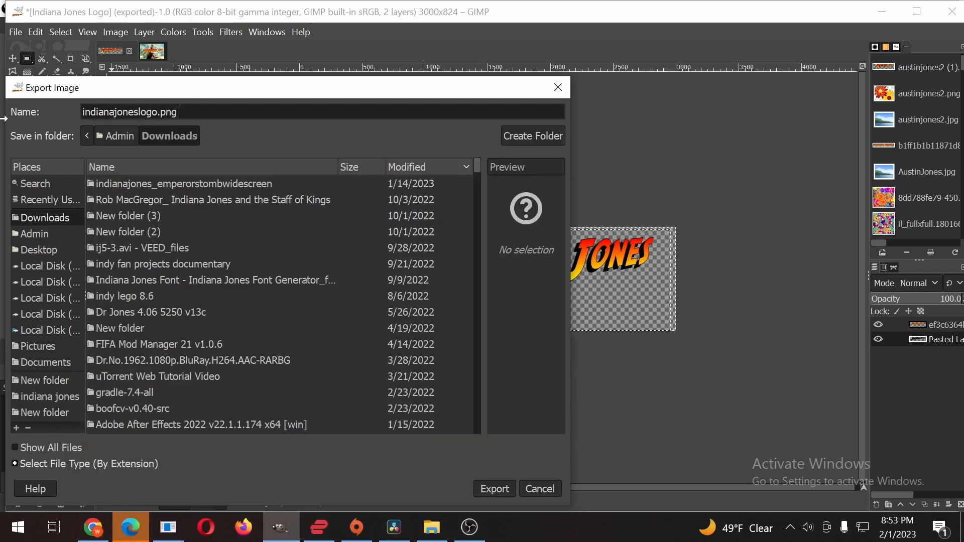
key(Return)
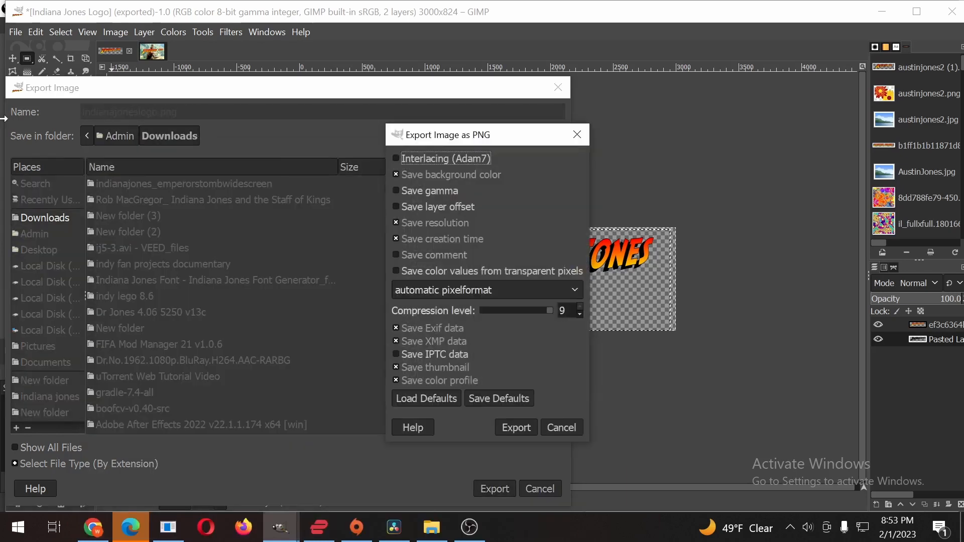
key(Return)
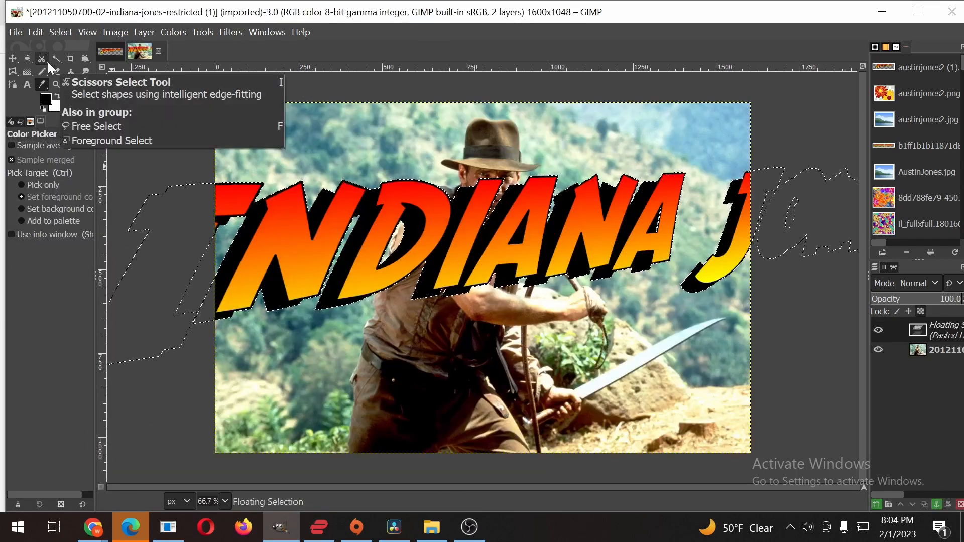
Scale the logo pasted over the photo to 1684 × 453 px, turn it into its own layer, and select the photo layer
drag(85, 58, 133, 92)
click(297, 229)
drag(297, 229, 375, 249)
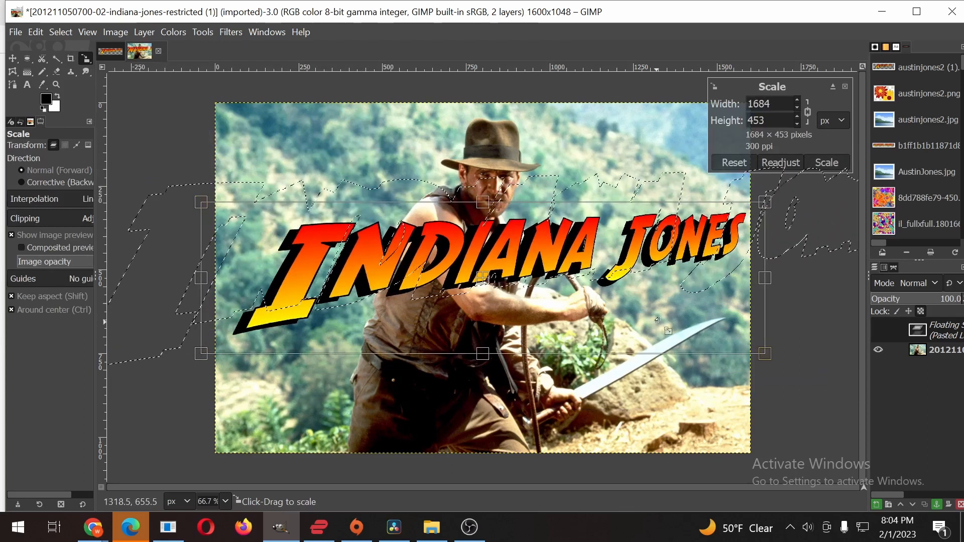
click(823, 163)
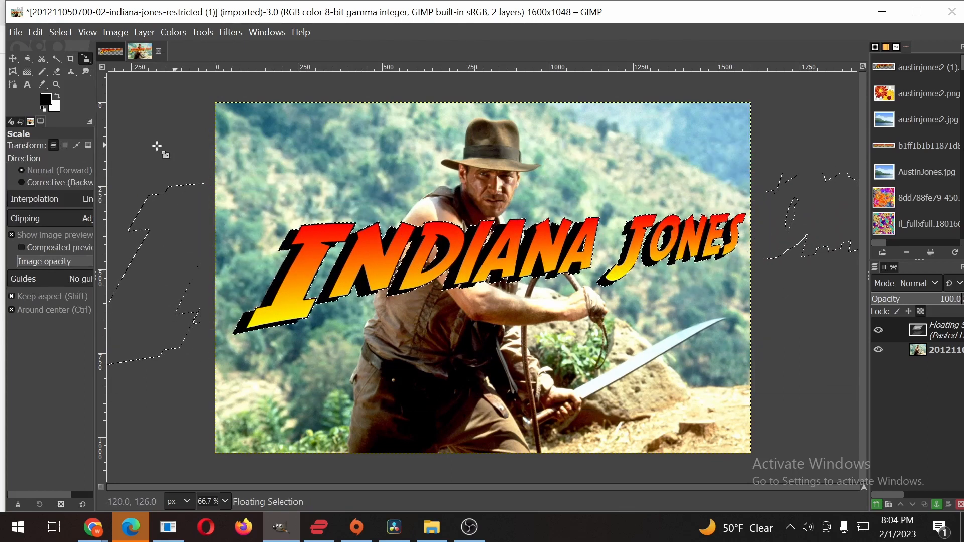
key(shift+ctrl+n)
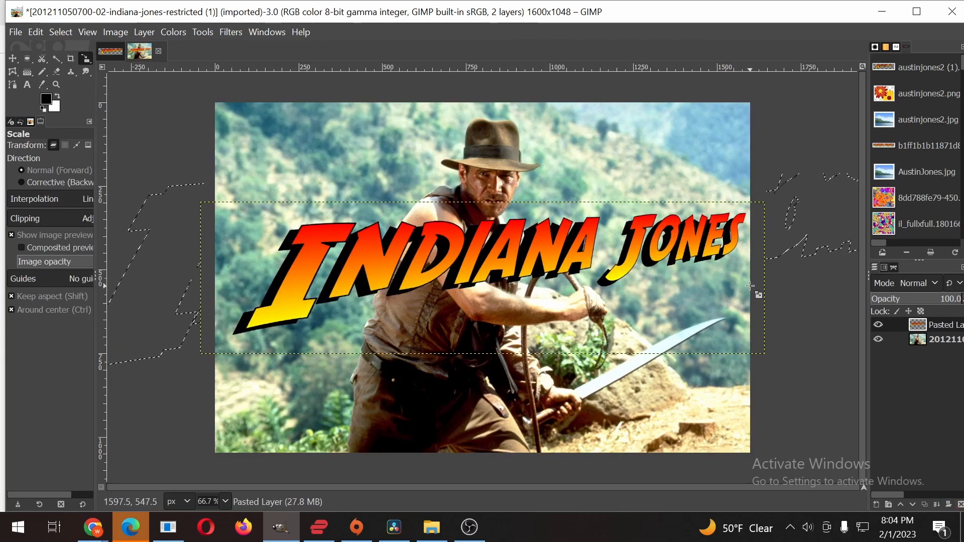
click(942, 342)
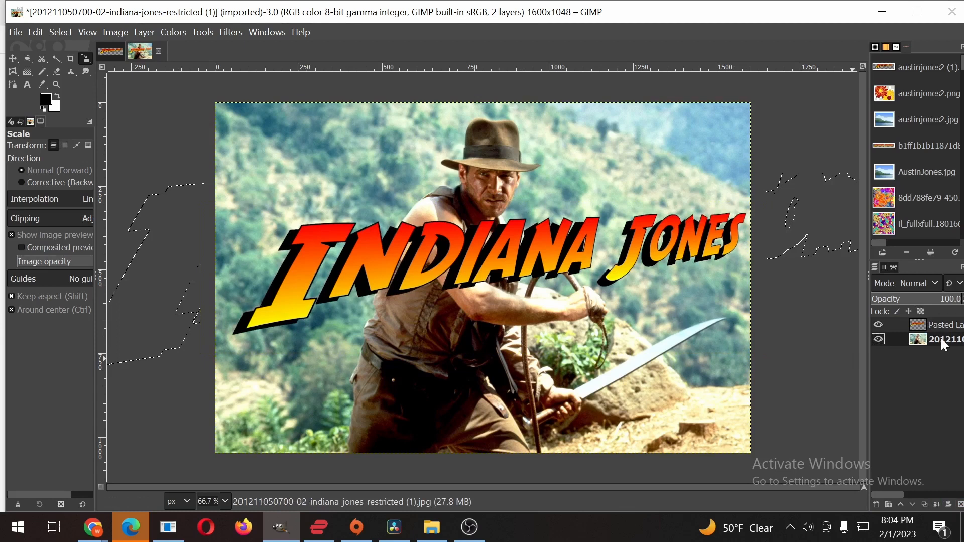